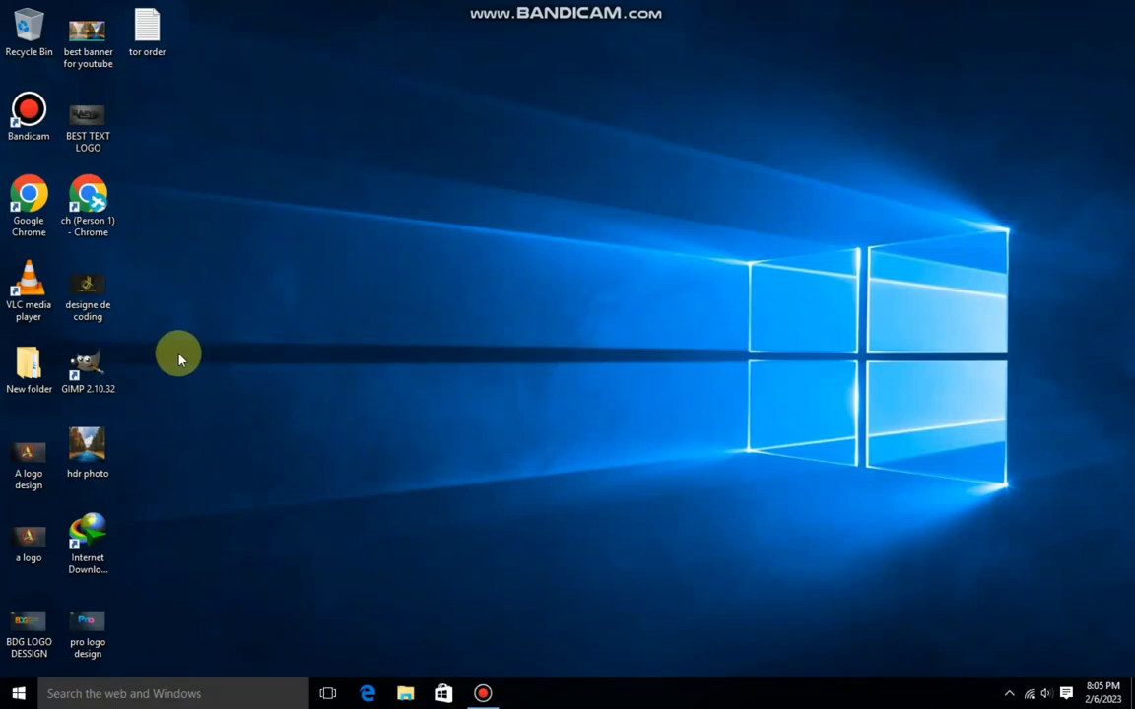
Launch Chrome maximized and dismiss the restore-pages prompt
{"action": "left_click", "coordinate": [94, 206]}
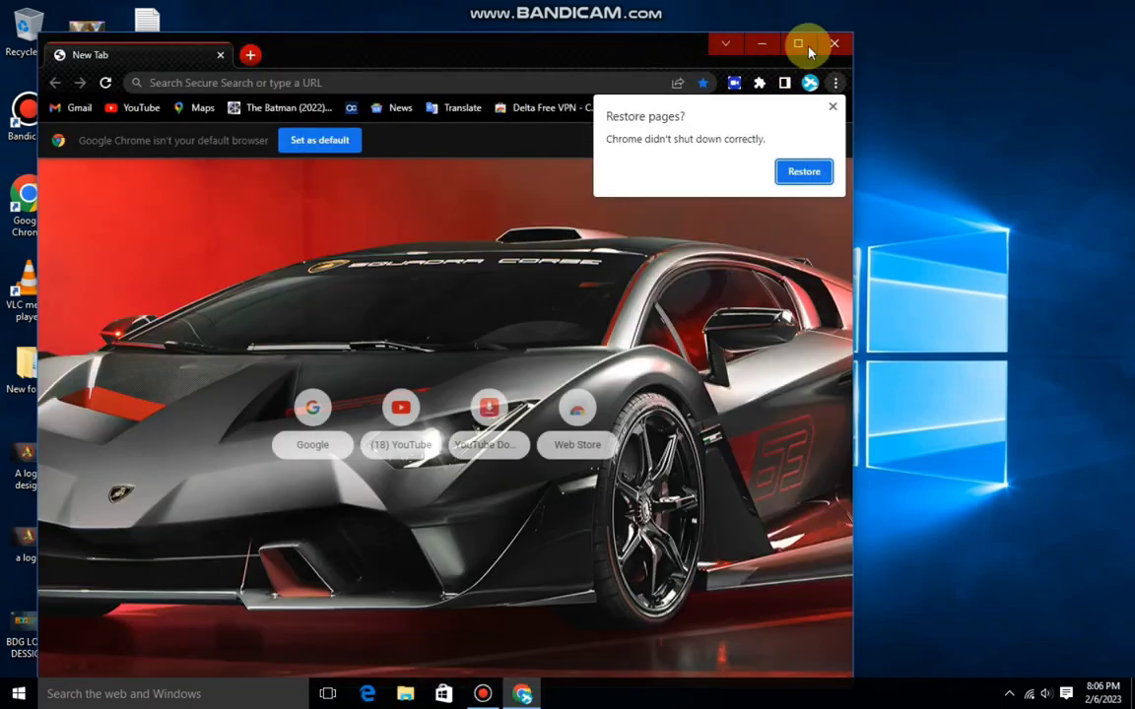
{"action": "left_click", "coordinate": [796, 43]}
{"action": "left_click", "coordinate": [1120, 65]}
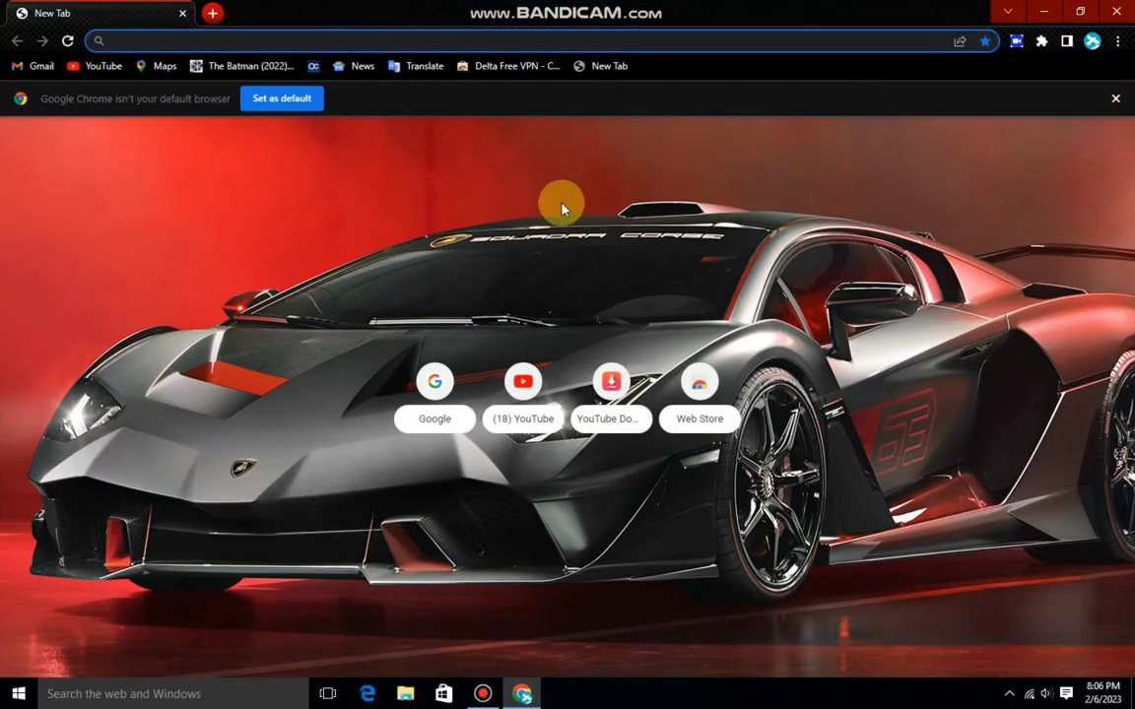
Search Google for toonme.com
{"action": "left_click", "coordinate": [434, 381]}
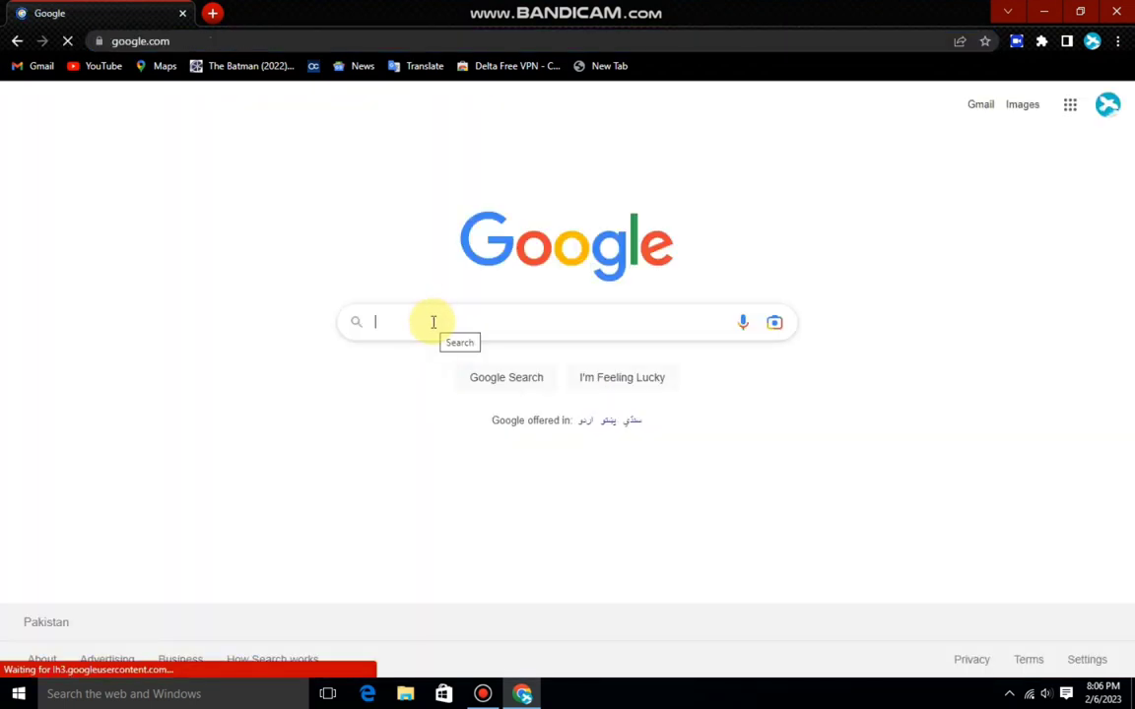
{"action": "type", "text": "toom"}
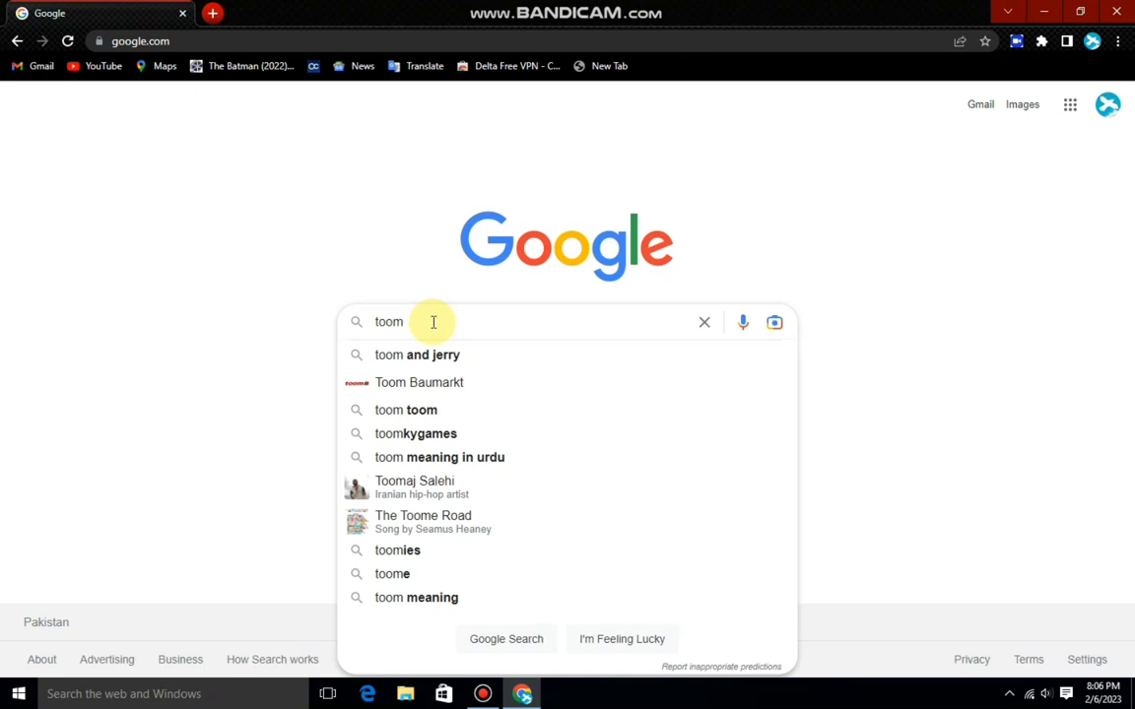
{"action": "key", "text": "BackSpace"}
{"action": "type", "text": "e.com"}
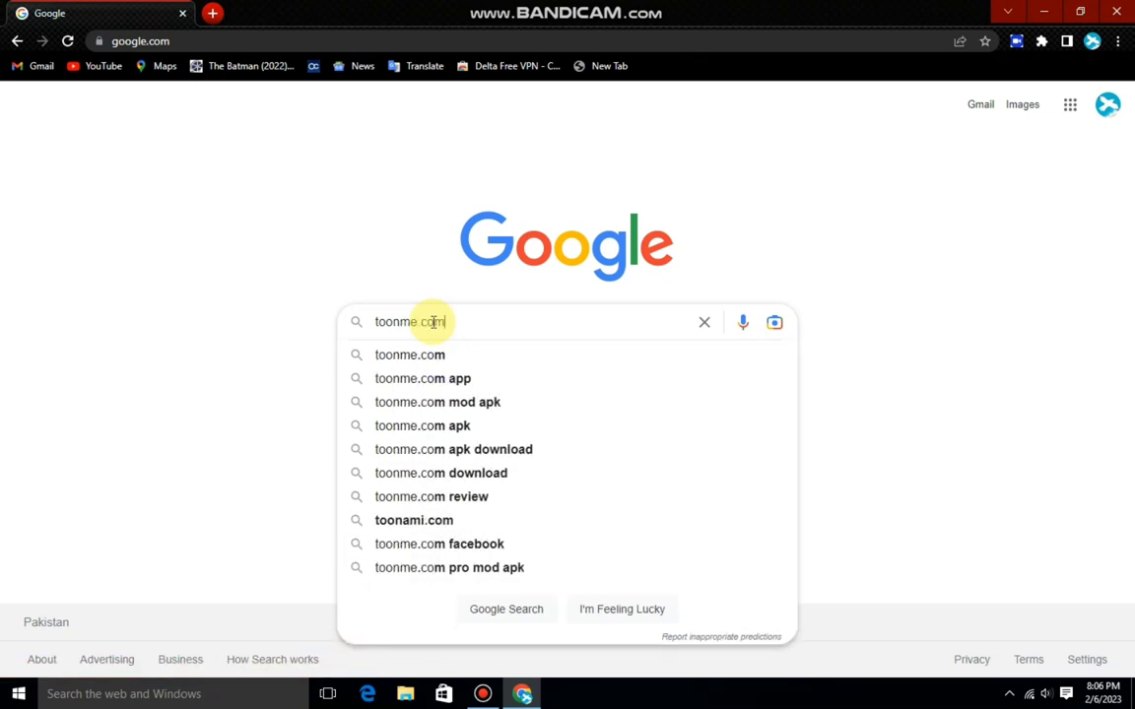
{"action": "key", "text": "Return"}
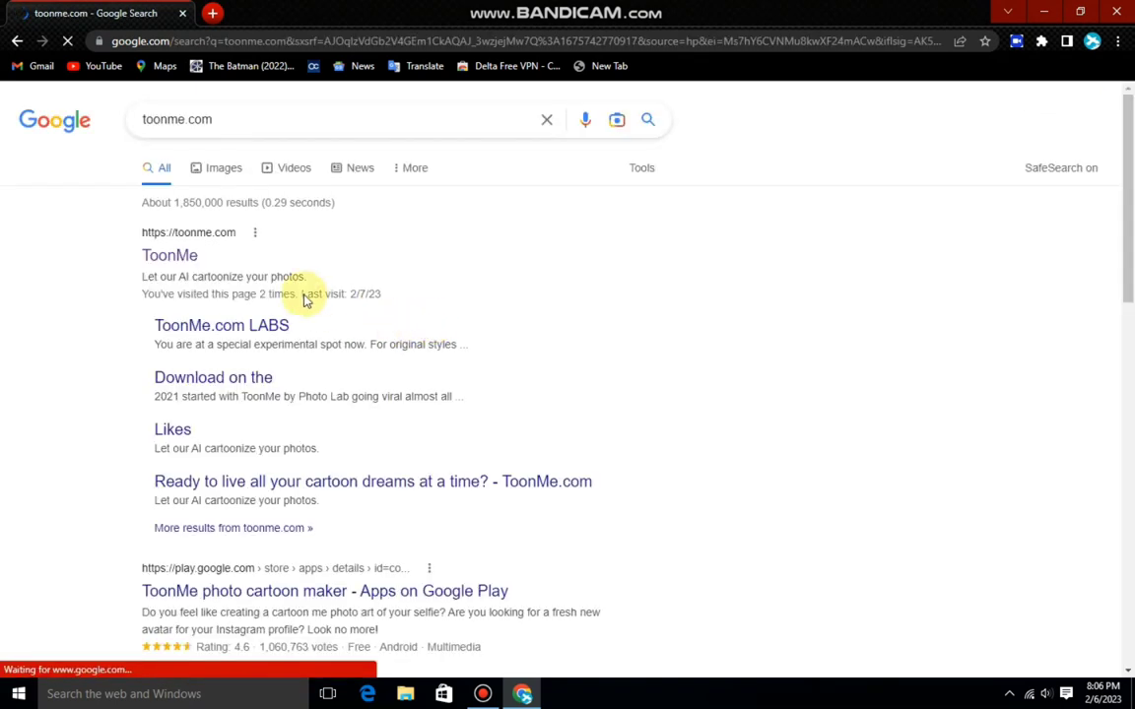
Open the ToonMe site and upload the portrait photo from the Pictures folder
{"action": "left_click", "coordinate": [172, 256]}
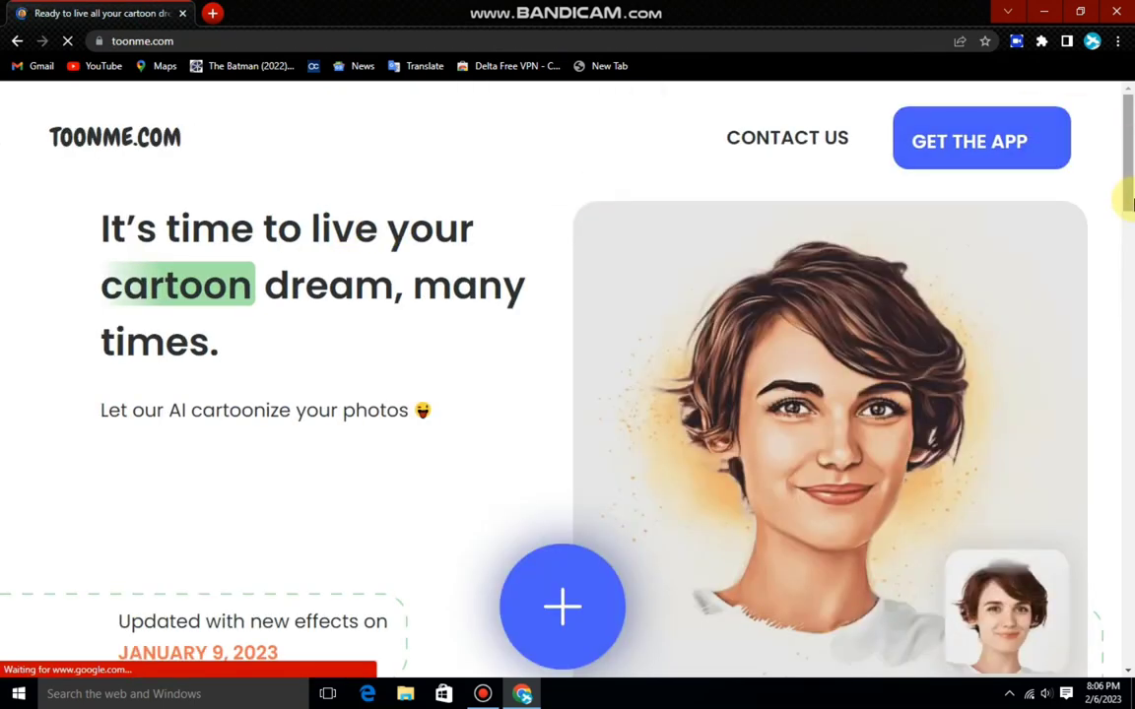
{"action": "scroll", "coordinate": [1126, 223], "scroll_direction": "down", "scroll_amount": 5}
{"action": "scroll", "coordinate": [1126, 187], "scroll_direction": "up", "scroll_amount": 3}
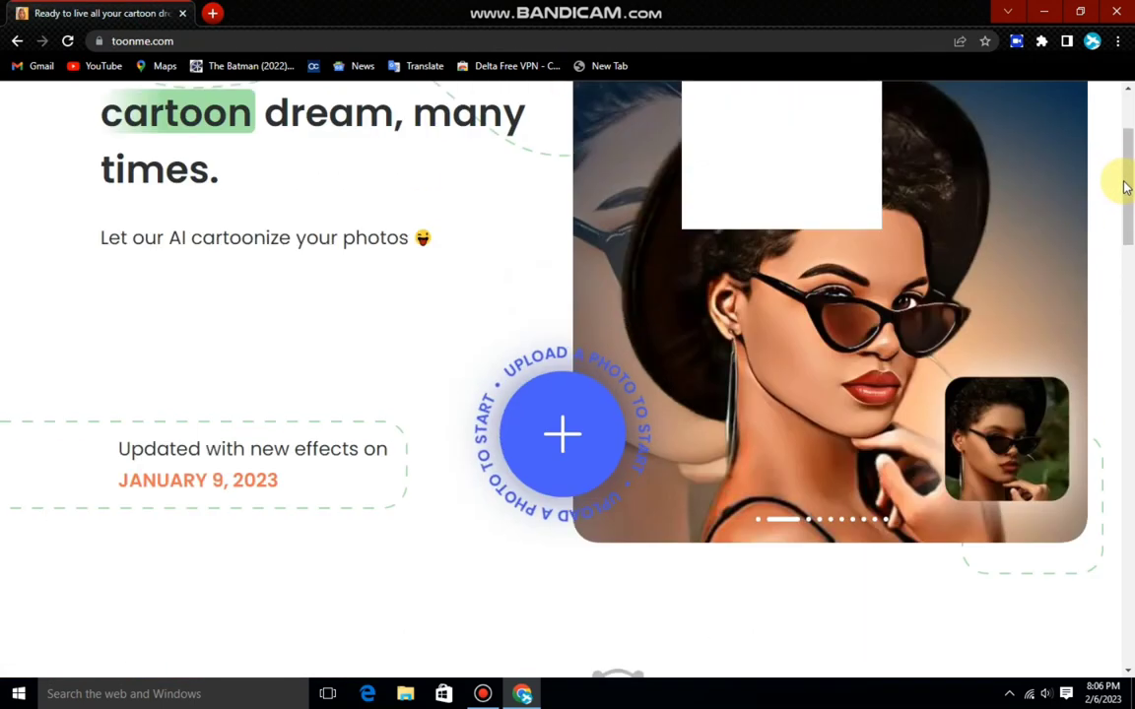
{"action": "scroll", "coordinate": [1059, 202], "scroll_direction": "up", "scroll_amount": 2}
{"action": "left_click", "coordinate": [597, 490]}
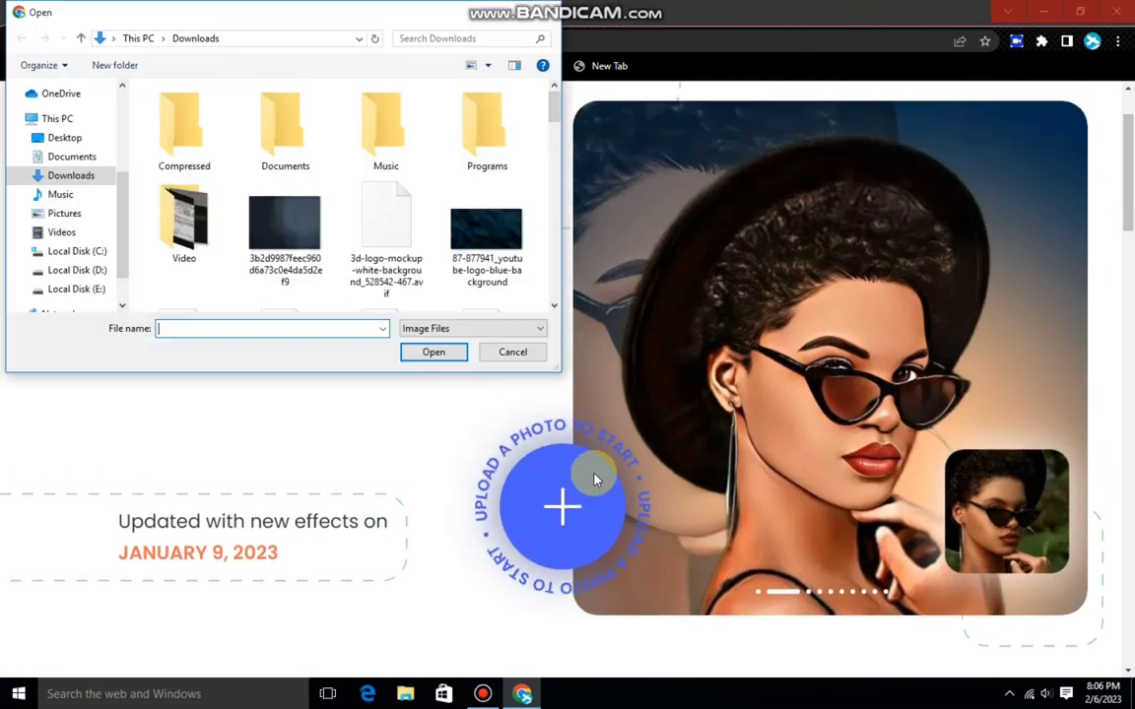
{"action": "left_click", "coordinate": [65, 212]}
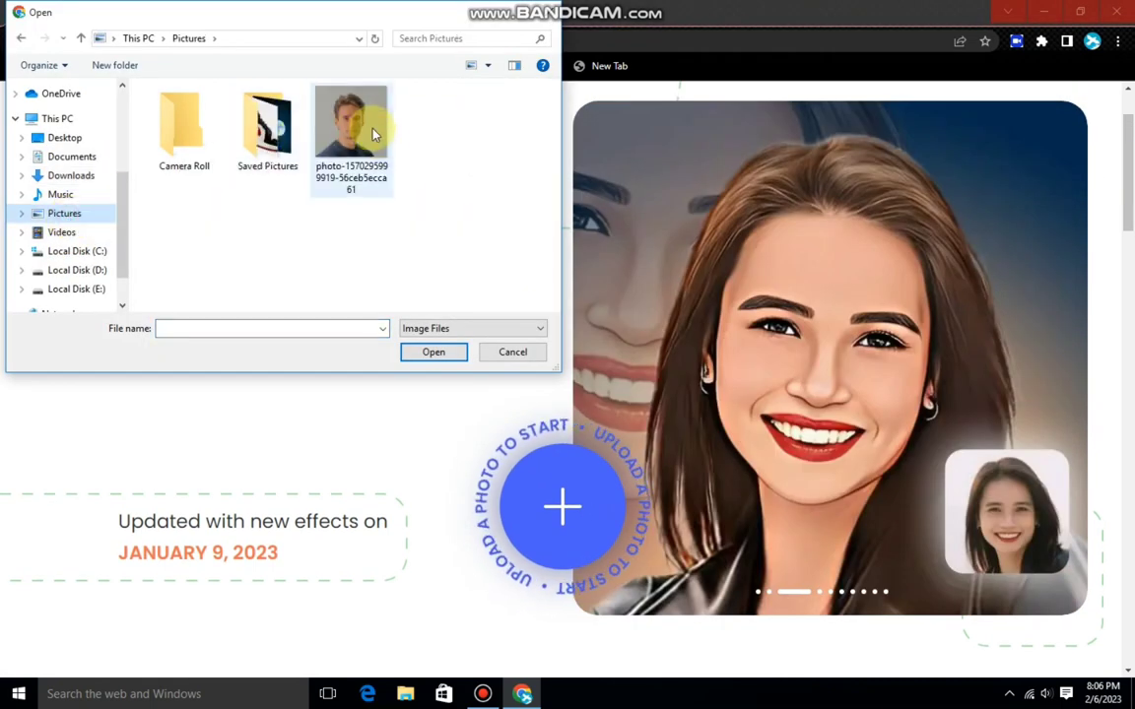
{"action": "double_click", "coordinate": [373, 135]}
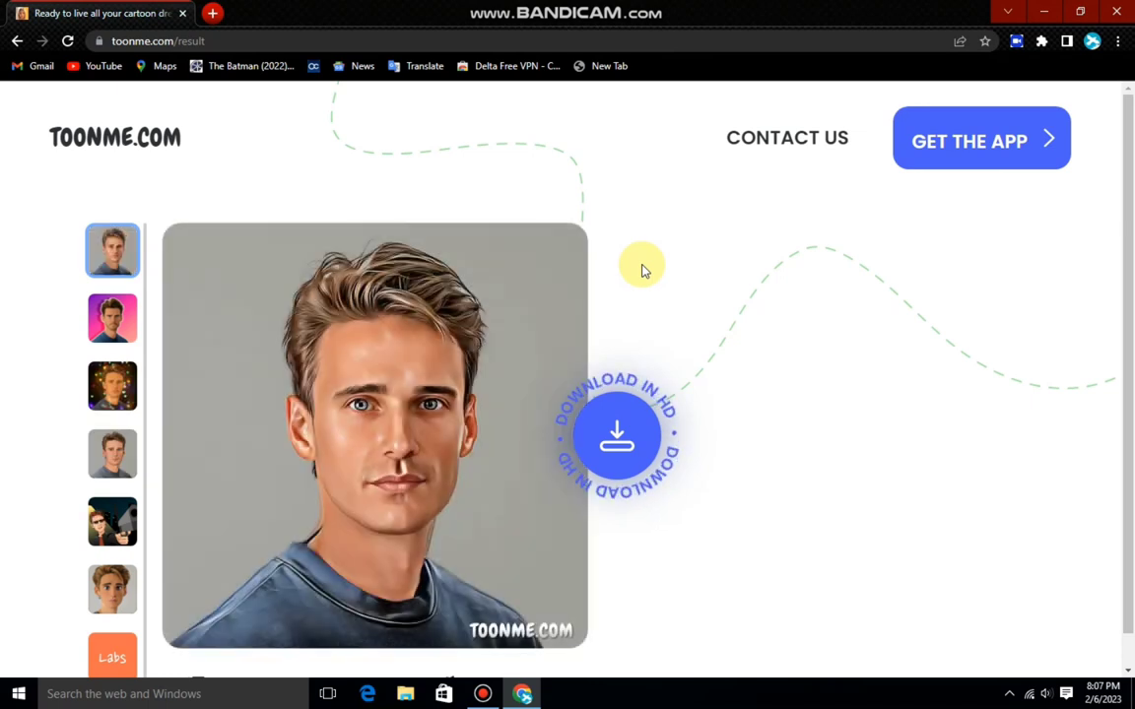
Preview the pink, hearts, grey, big-eyed and sunglasses noir cartoon styles
{"action": "scroll", "coordinate": [1026, 258], "scroll_direction": "down", "scroll_amount": 1}
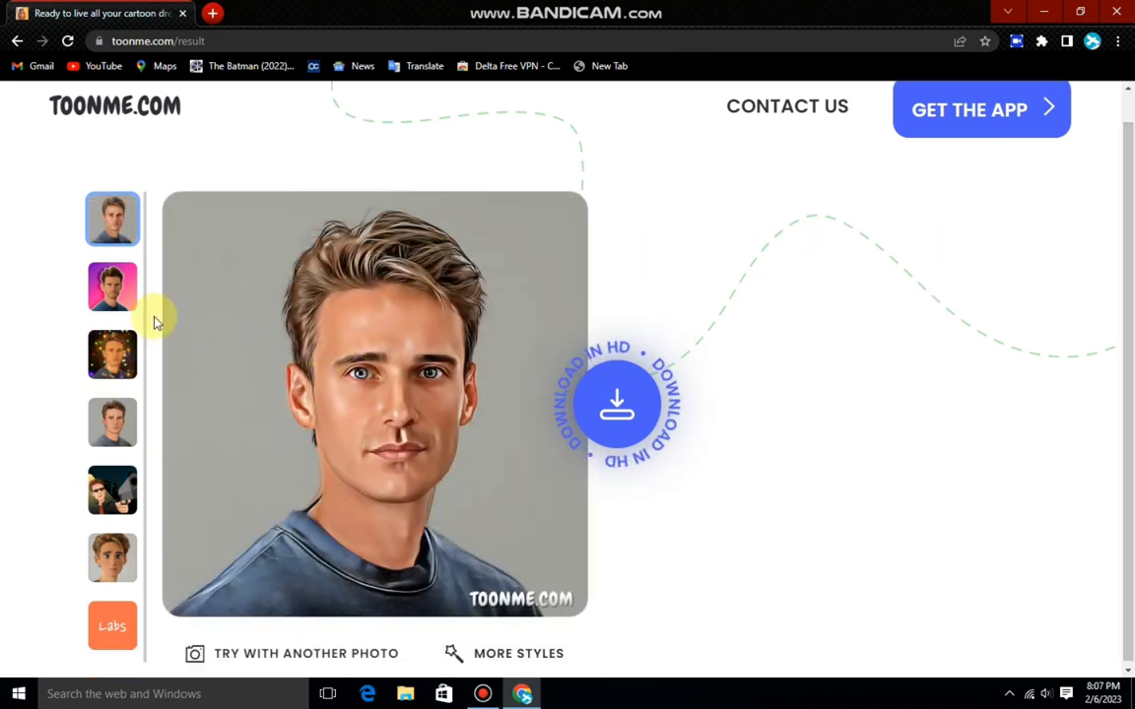
{"action": "left_click", "coordinate": [113, 296]}
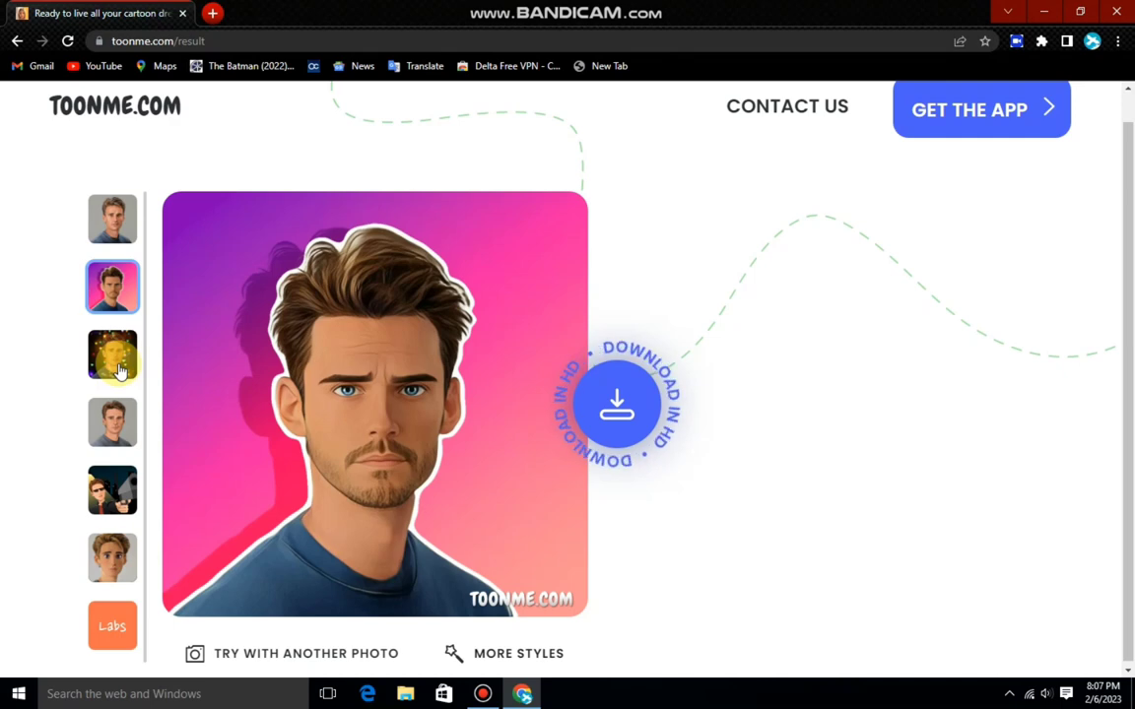
{"action": "left_click", "coordinate": [113, 367]}
{"action": "left_click", "coordinate": [113, 429]}
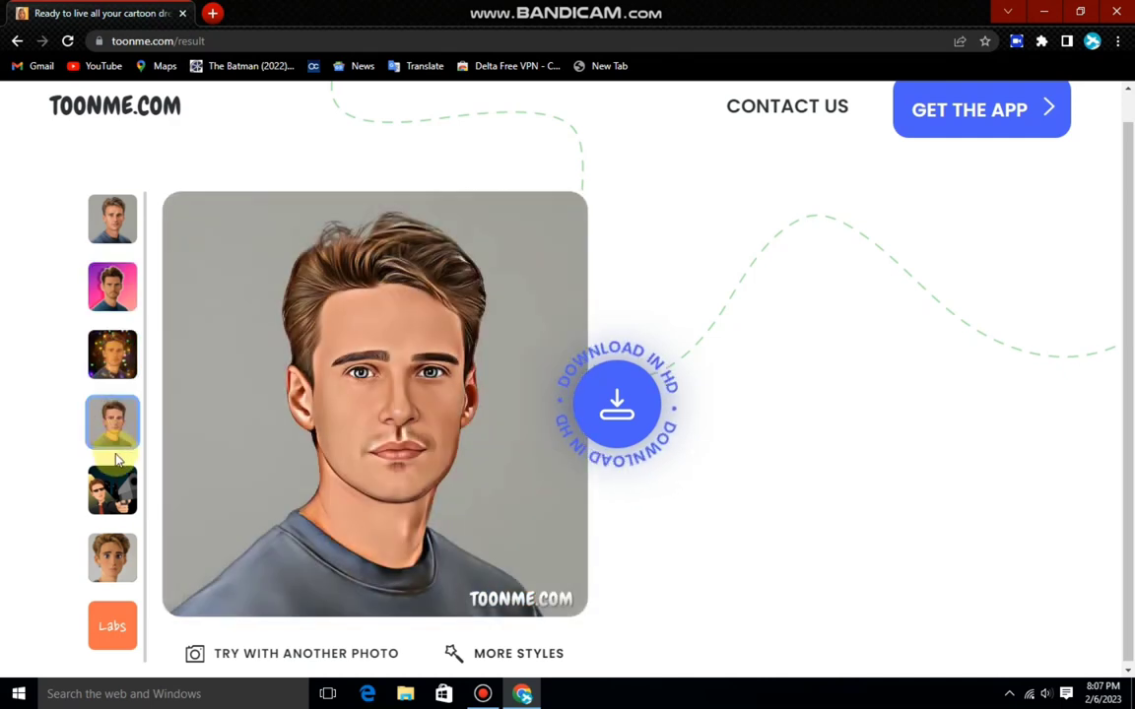
{"action": "left_click", "coordinate": [112, 571]}
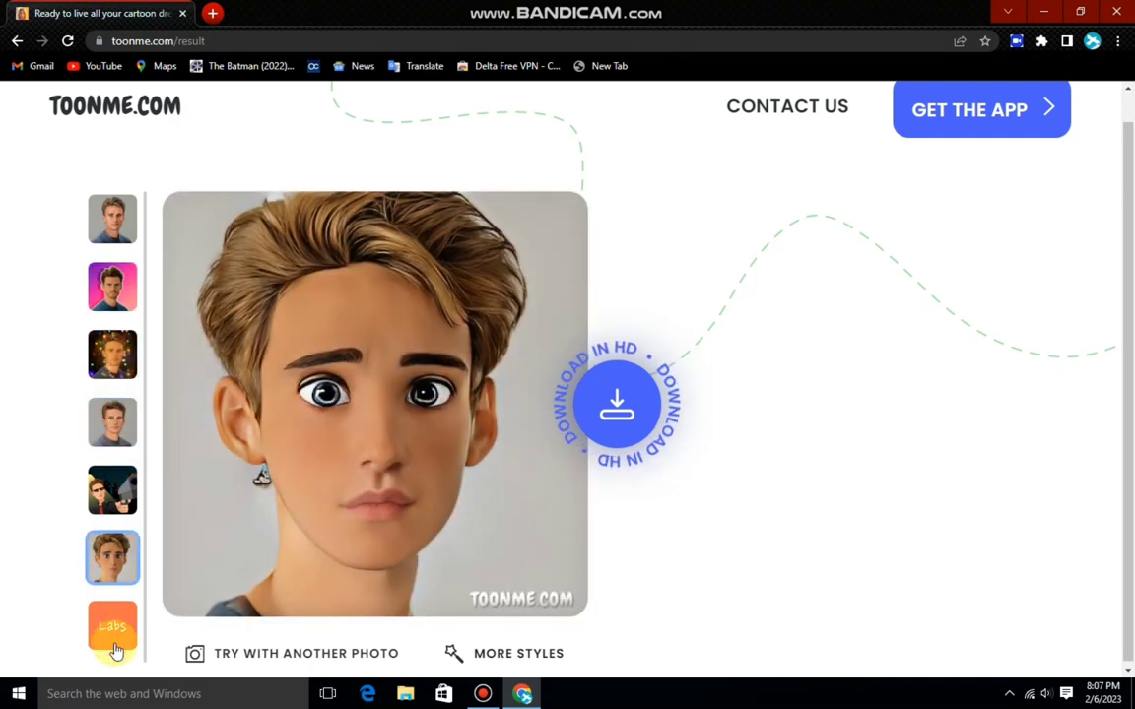
{"action": "left_click", "coordinate": [116, 504]}
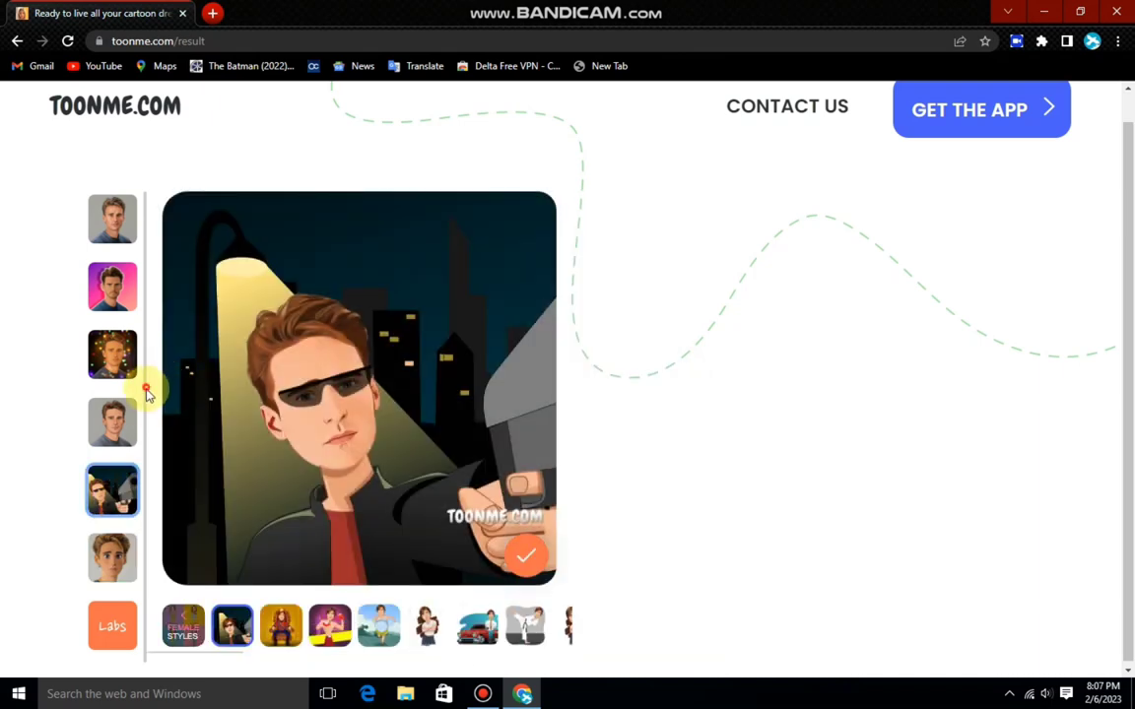
Download the grey-background cartoon in HD and minimize Chrome to the desktop
{"action": "left_click", "coordinate": [116, 426]}
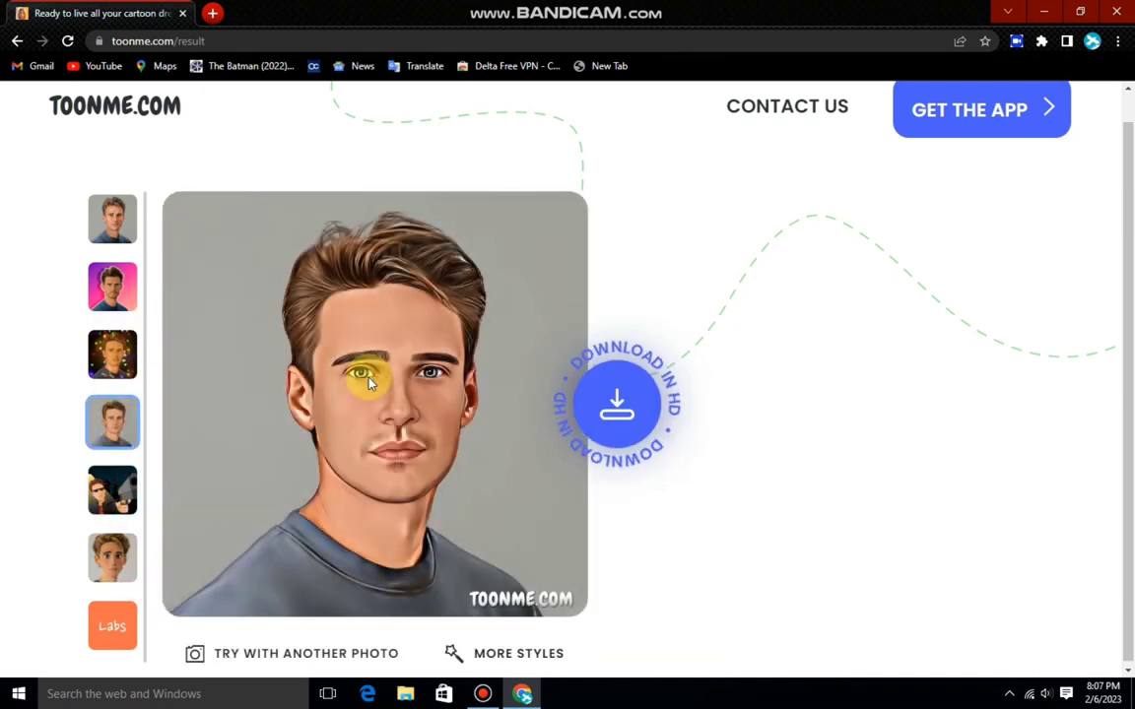
{"action": "left_click", "coordinate": [628, 410]}
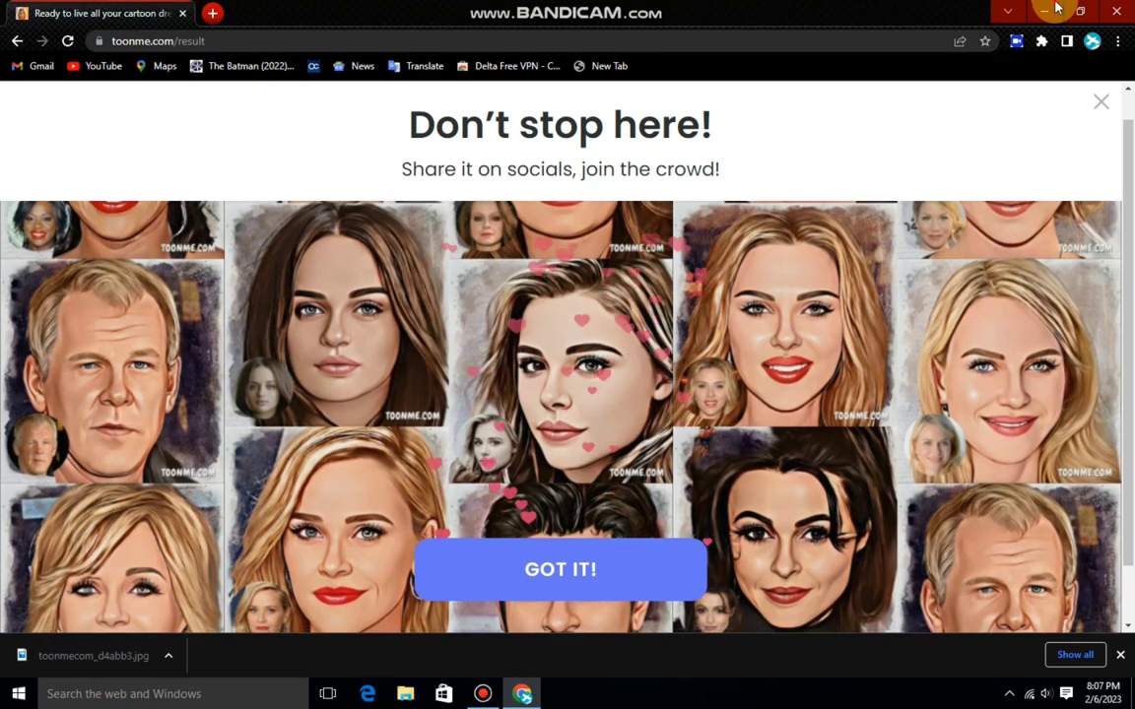
{"action": "left_click", "coordinate": [1044, 12]}
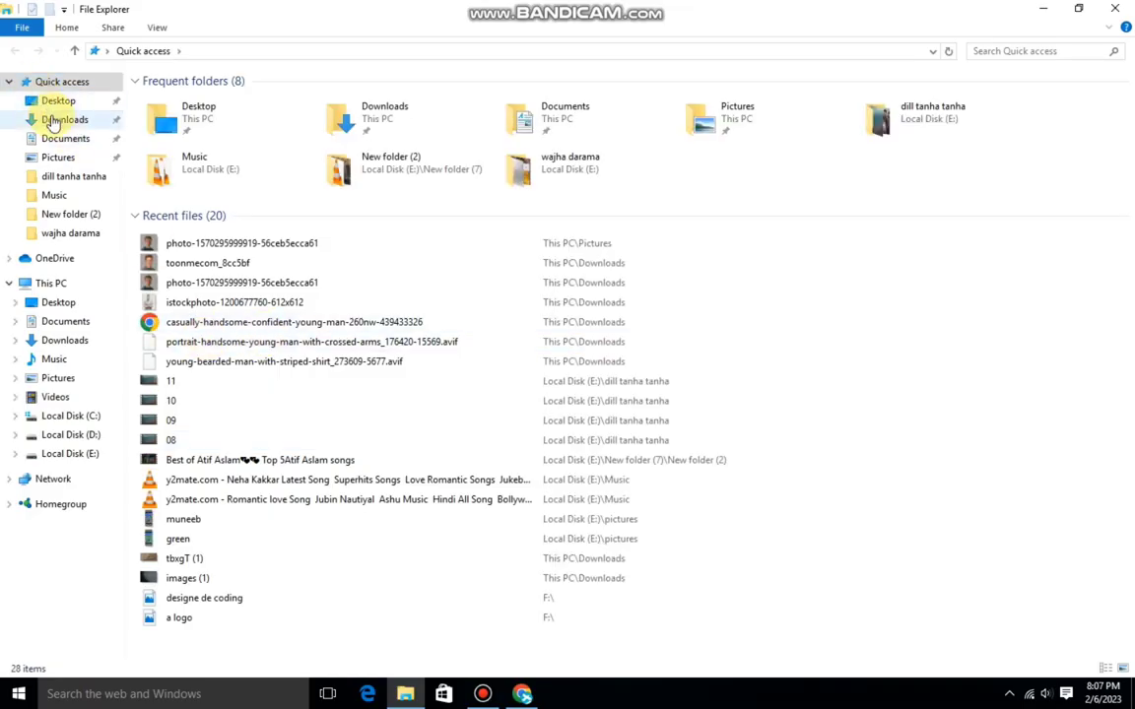
{"action": "left_click", "coordinate": [51, 119]}
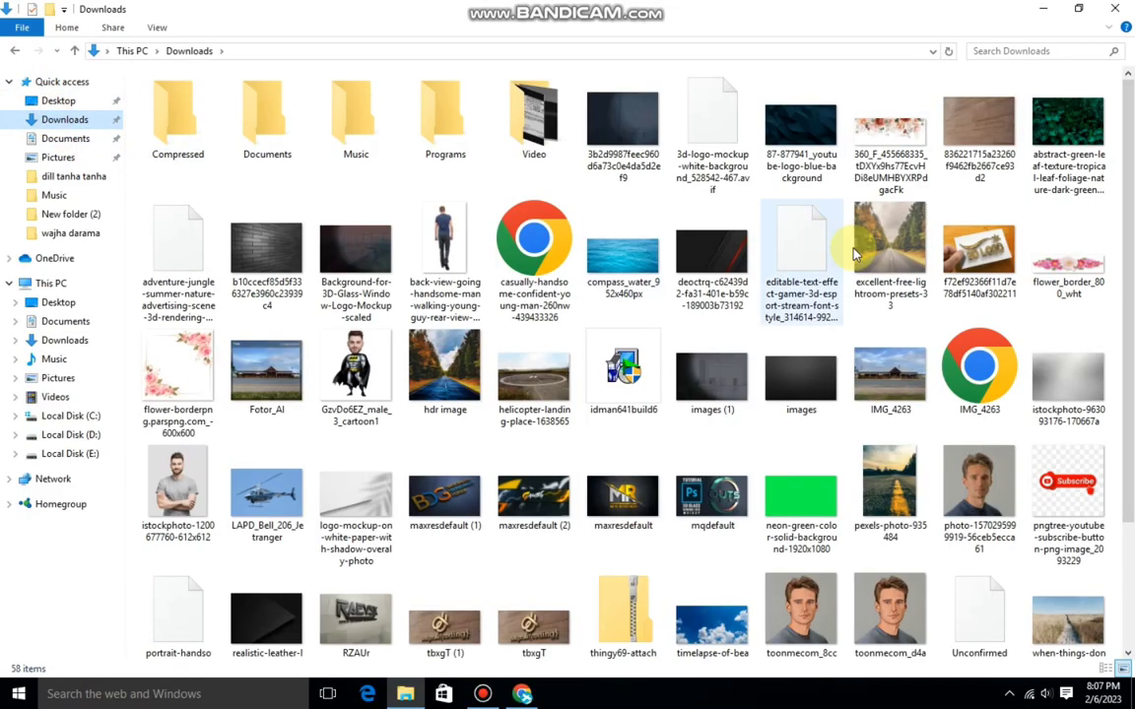
{"action": "scroll", "coordinate": [1131, 413], "scroll_direction": "down", "scroll_amount": 1}
{"action": "scroll", "coordinate": [1129, 414], "scroll_direction": "down", "scroll_amount": 2}
{"action": "double_click", "coordinate": [899, 463]}
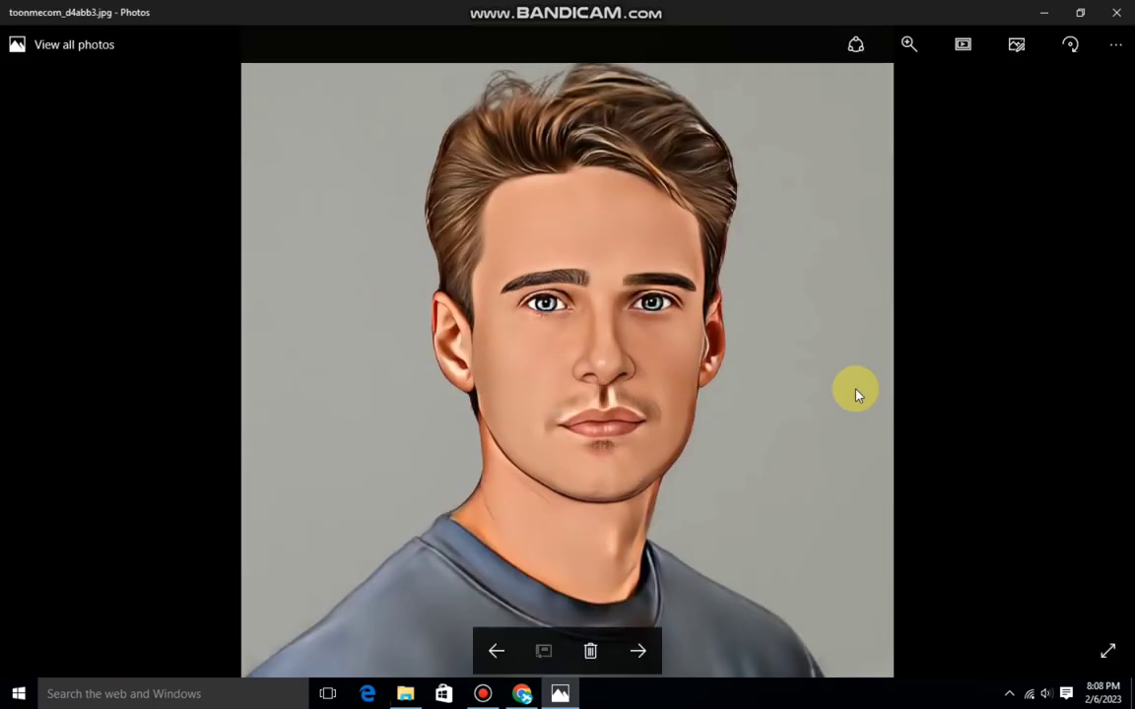
{"action": "left_click", "coordinate": [1117, 12]}
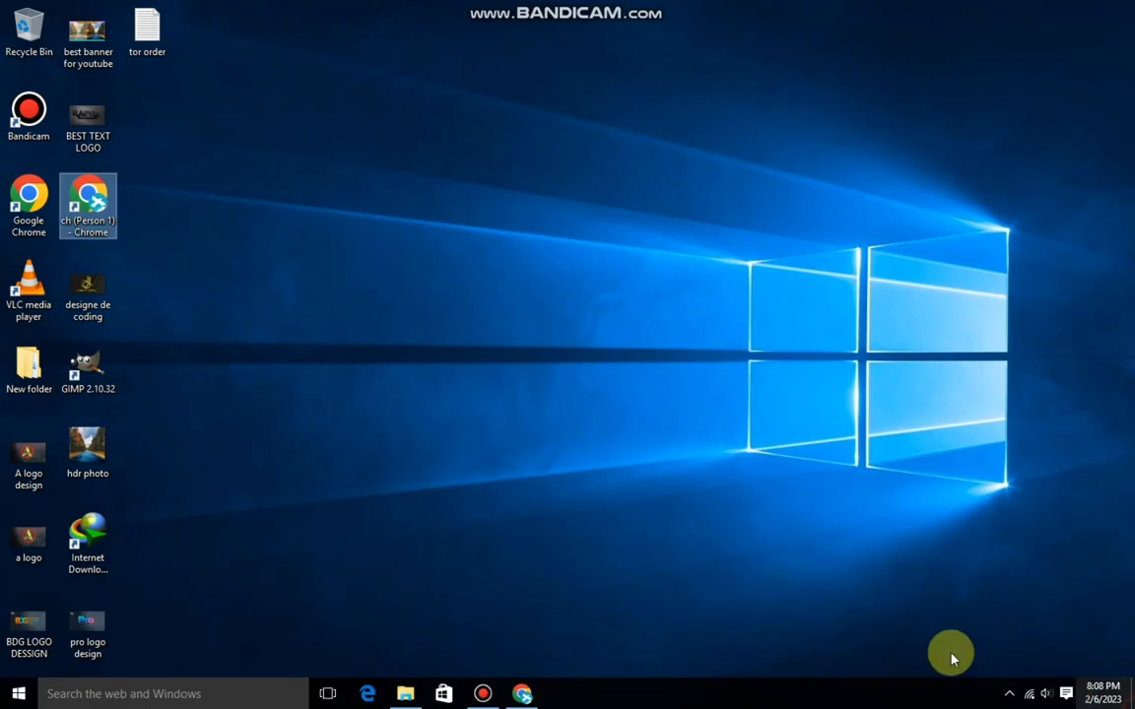
Launch GIMP 2.10.32 from its desktop shortcut
{"action": "left_click", "coordinate": [78, 375]}
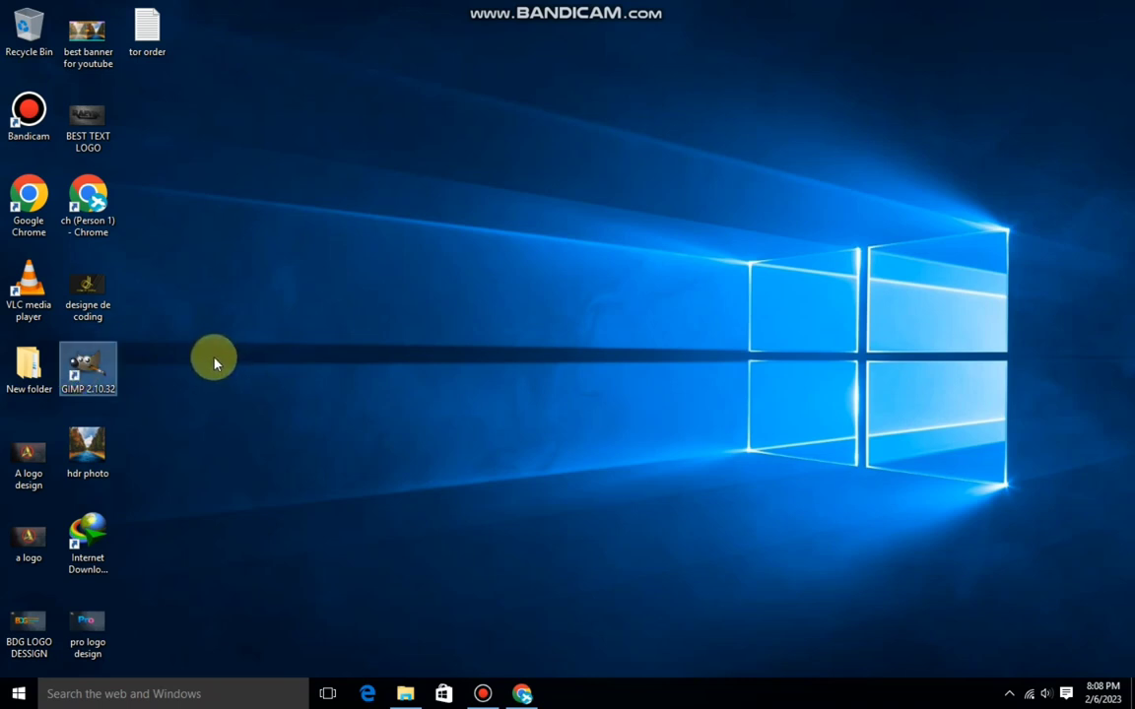
{"action": "key", "text": "Return"}
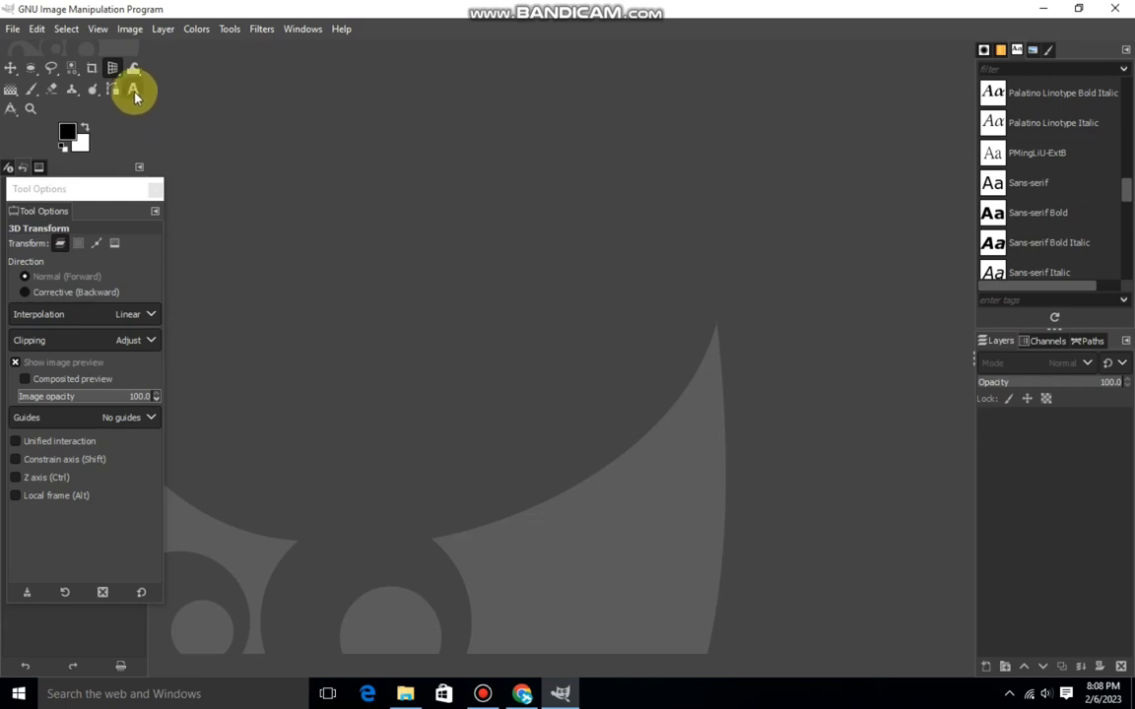
Create a new 1920×1080 white image and add an empty layer above the background
{"action": "left_click", "coordinate": [12, 29]}
{"action": "left_click", "coordinate": [50, 67]}
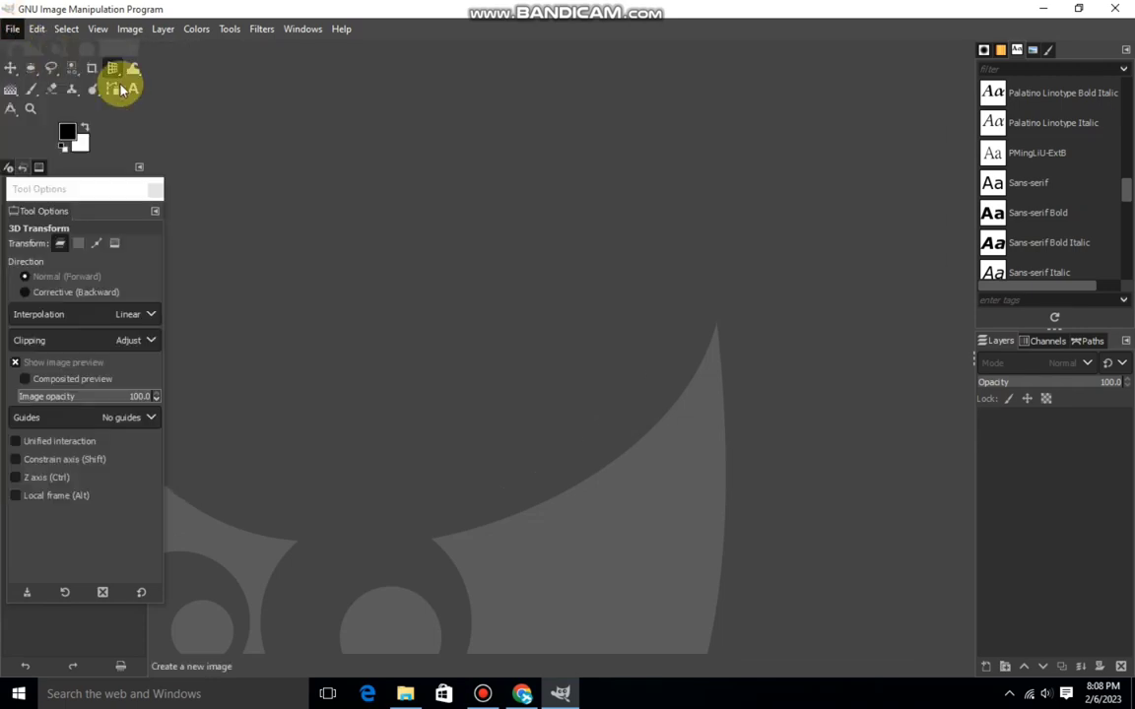
{"action": "left_click", "coordinate": [209, 215]}
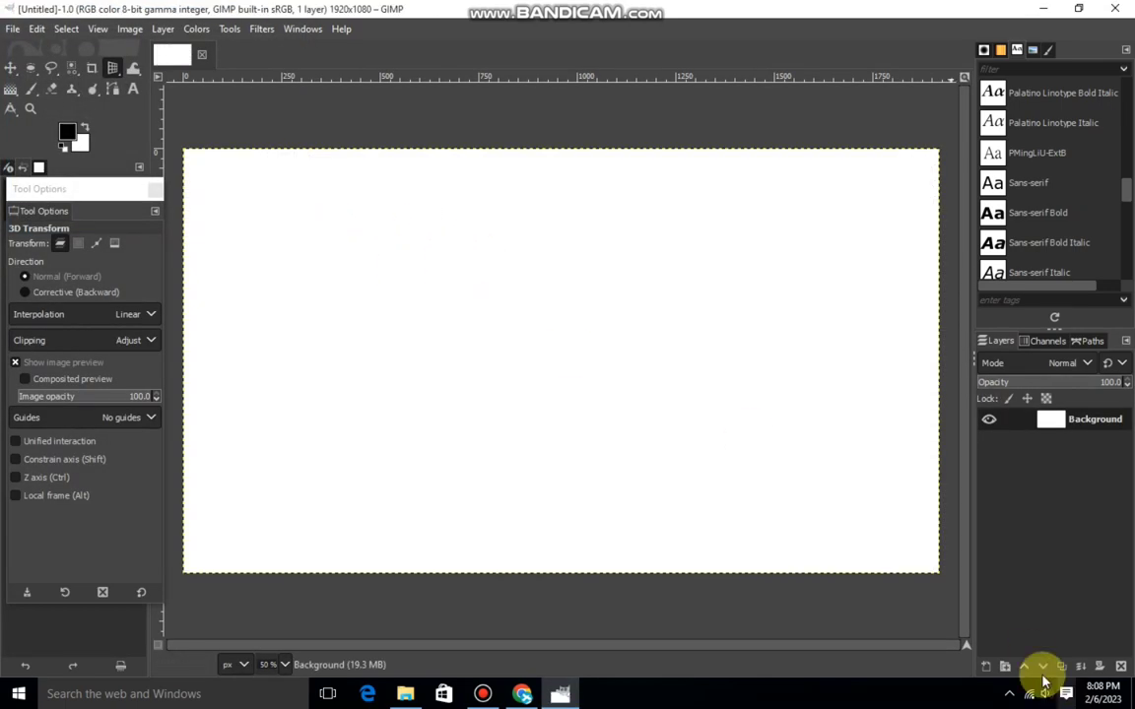
{"action": "left_click", "coordinate": [985, 666]}
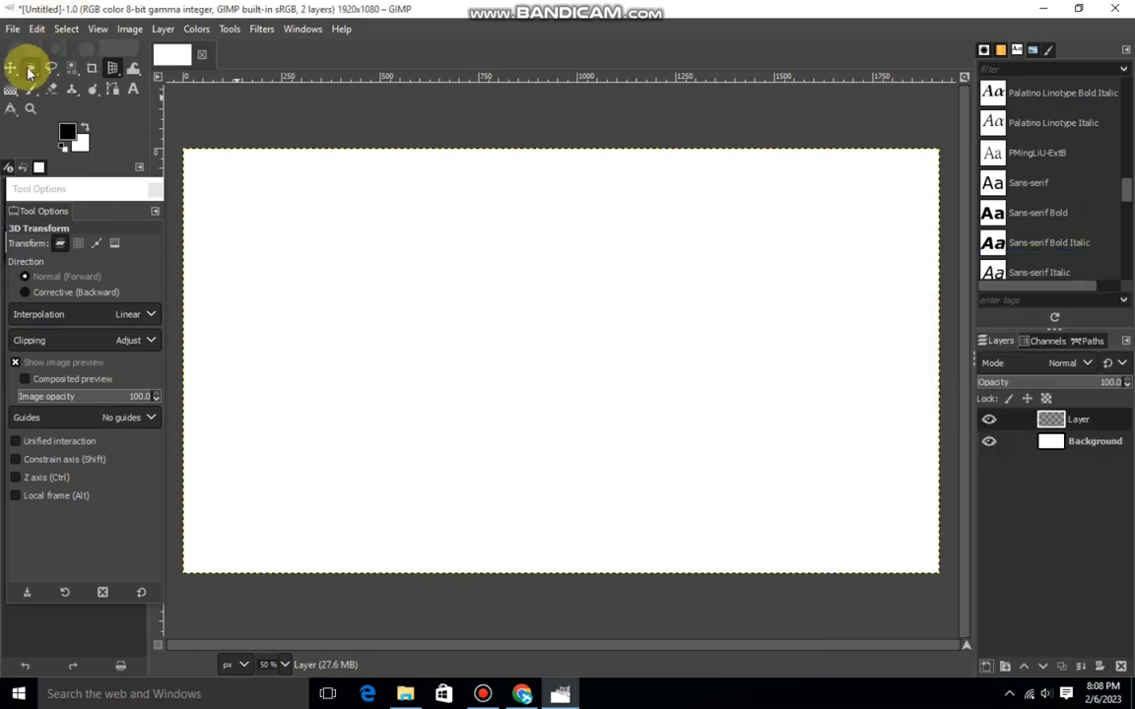
Draw an elliptical selection left of centre and adjust it to about 496×500 px
{"action": "left_click", "coordinate": [30, 68]}
{"action": "left_click_drag", "start_coordinate": [422, 213], "coordinate": [524, 324]}
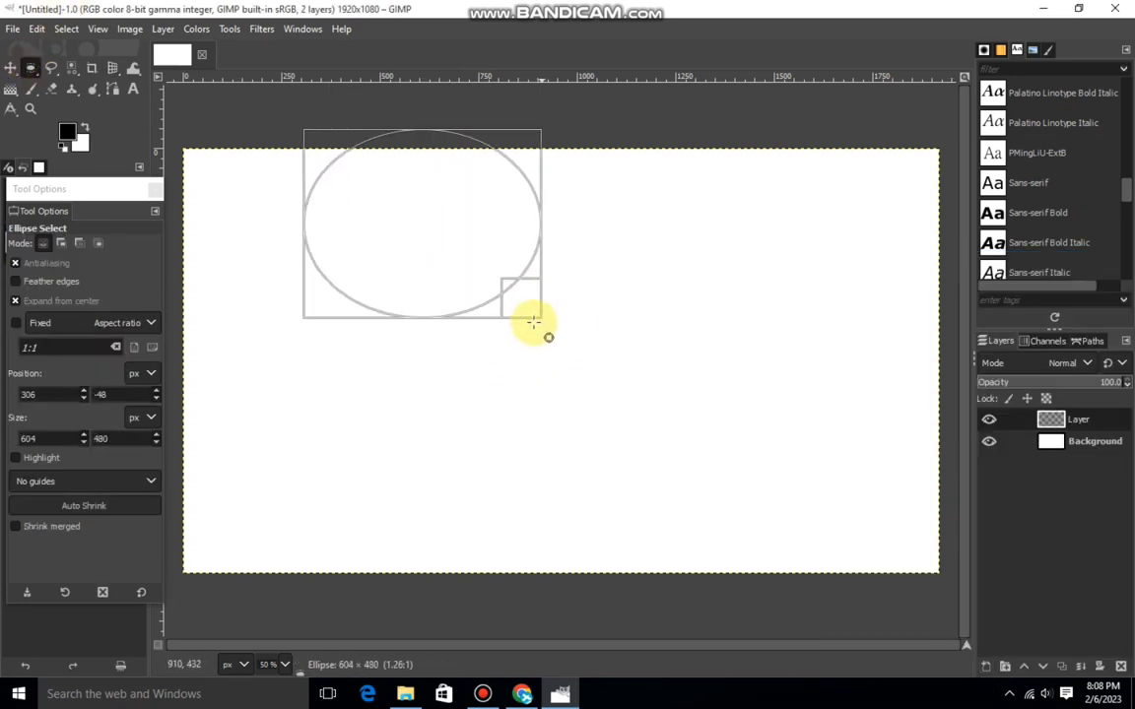
{"action": "mouse_move", "coordinate": [435, 234]}
{"action": "left_mouse_down"}
{"action": "mouse_move", "coordinate": [485, 337]}
{"action": "mouse_move", "coordinate": [539, 318]}
{"action": "left_mouse_up"}
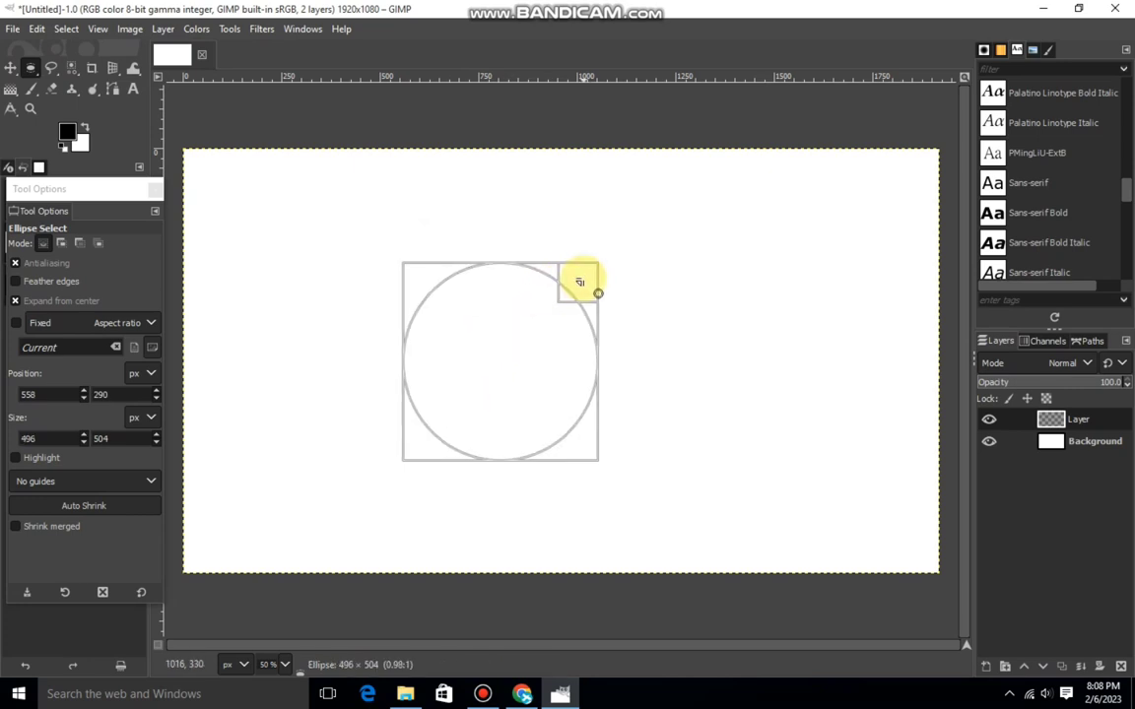
{"action": "left_click_drag", "start_coordinate": [598, 297], "coordinate": [598, 294]}
{"action": "left_click_drag", "start_coordinate": [513, 439], "coordinate": [513, 441]}
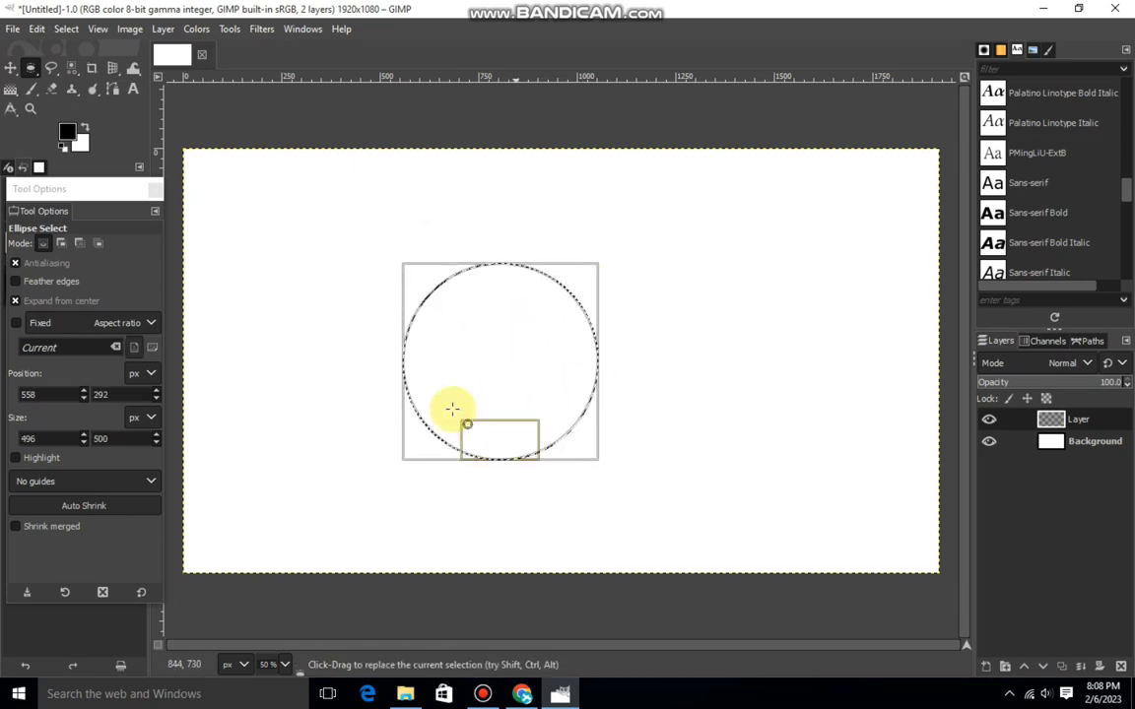
Set the foreground to golden orange and the background to a darker orange
{"action": "left_click", "coordinate": [63, 138]}
{"action": "left_click_drag", "start_coordinate": [147, 172], "coordinate": [146, 197]}
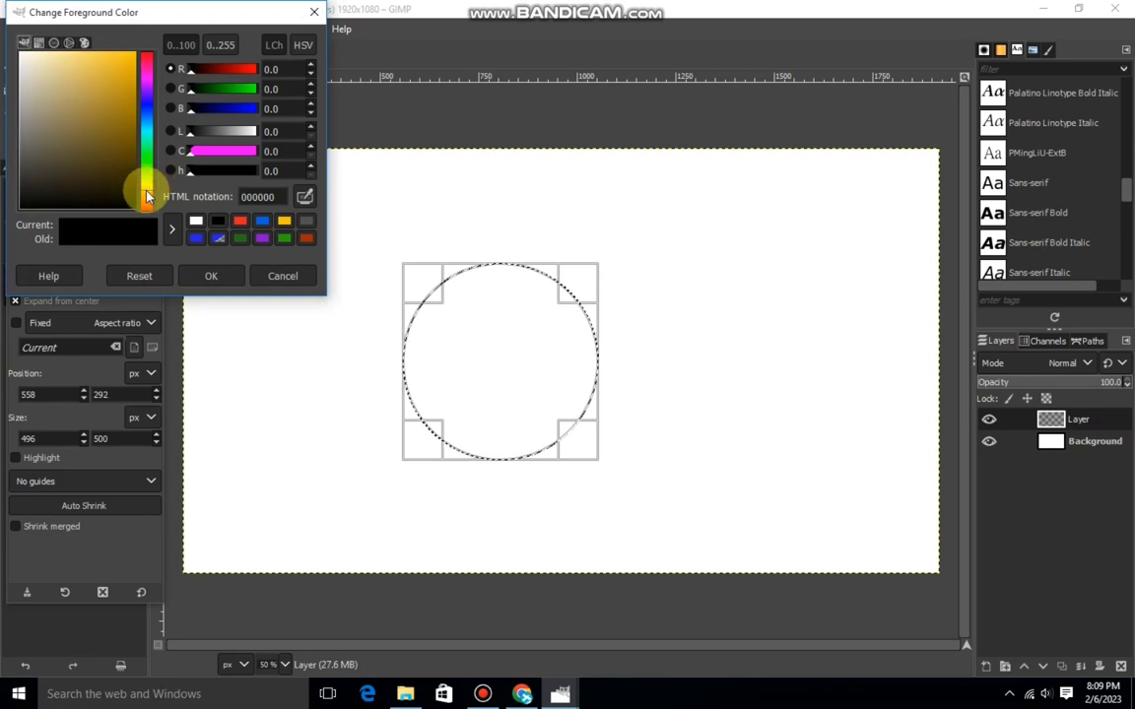
{"action": "left_click_drag", "start_coordinate": [114, 96], "coordinate": [134, 88]}
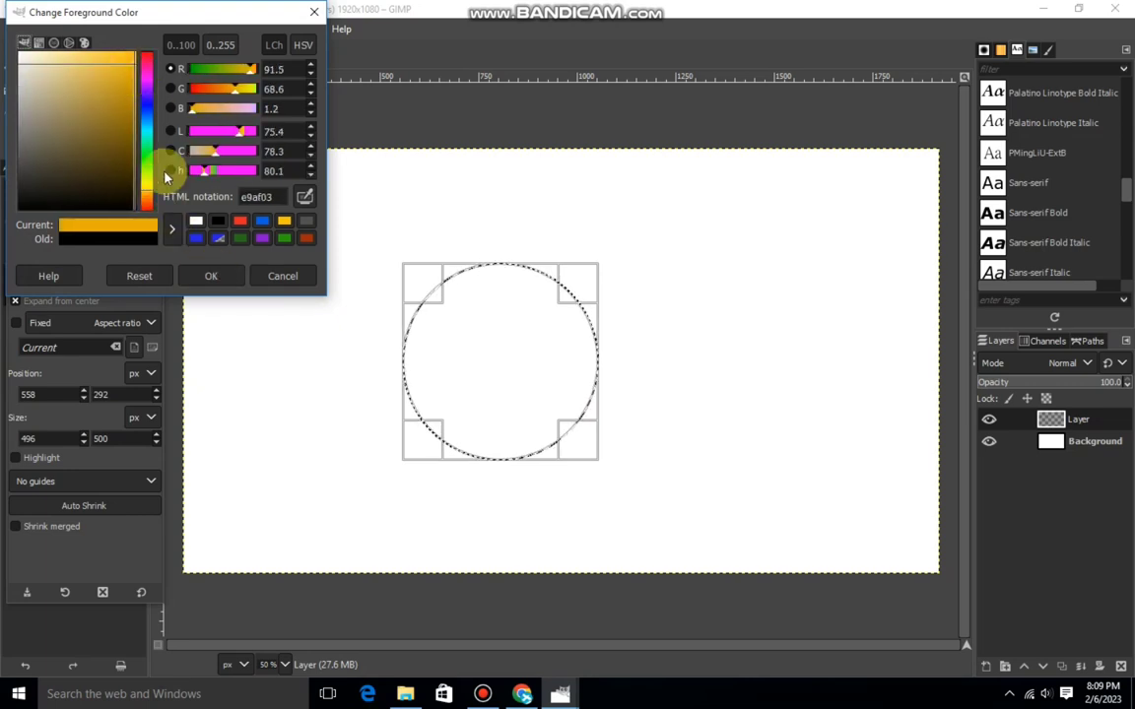
{"action": "left_click", "coordinate": [211, 276]}
{"action": "left_click", "coordinate": [87, 144]}
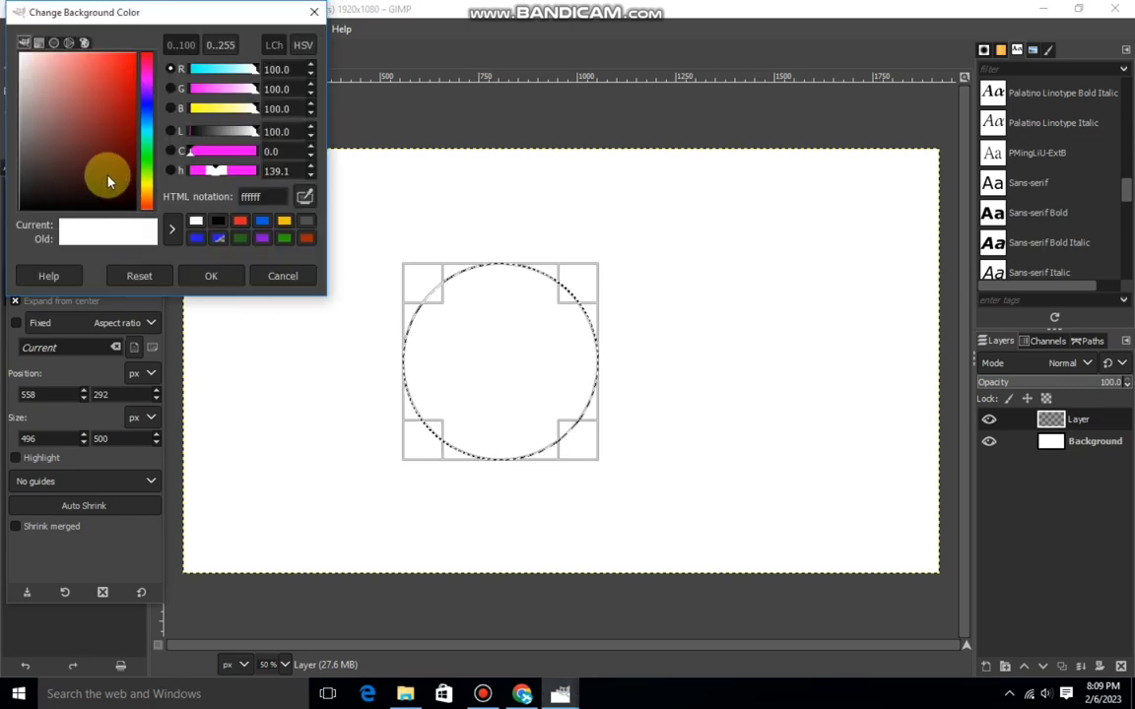
{"action": "left_click", "coordinate": [144, 205]}
{"action": "left_click_drag", "start_coordinate": [113, 89], "coordinate": [110, 77]}
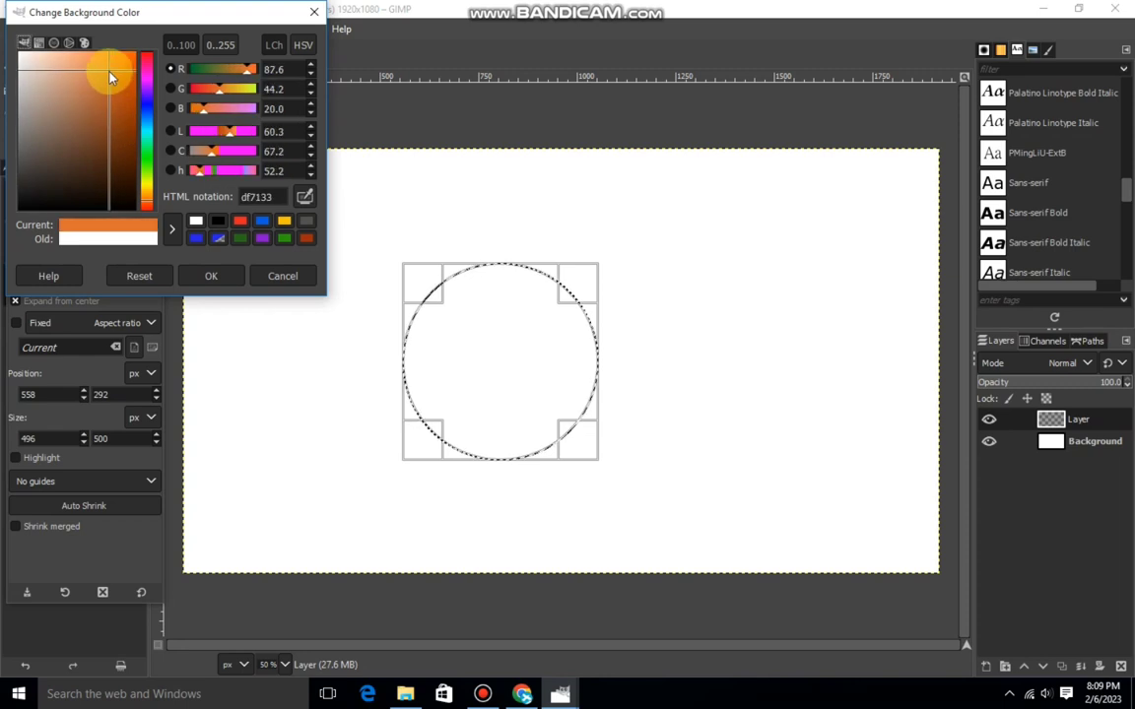
{"action": "left_click", "coordinate": [151, 203]}
{"action": "left_click", "coordinate": [208, 274]}
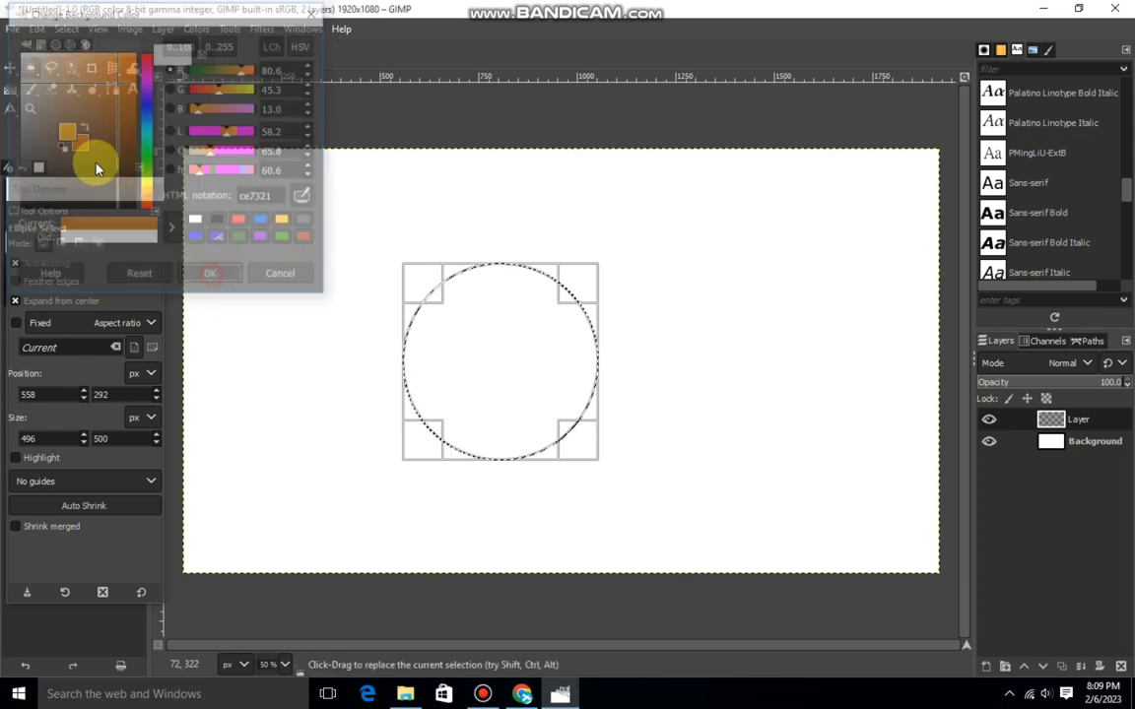
Fill the circle with a top-to-bottom FG to BG gradient
{"action": "left_click", "coordinate": [10, 89]}
{"action": "left_click", "coordinate": [23, 291]}
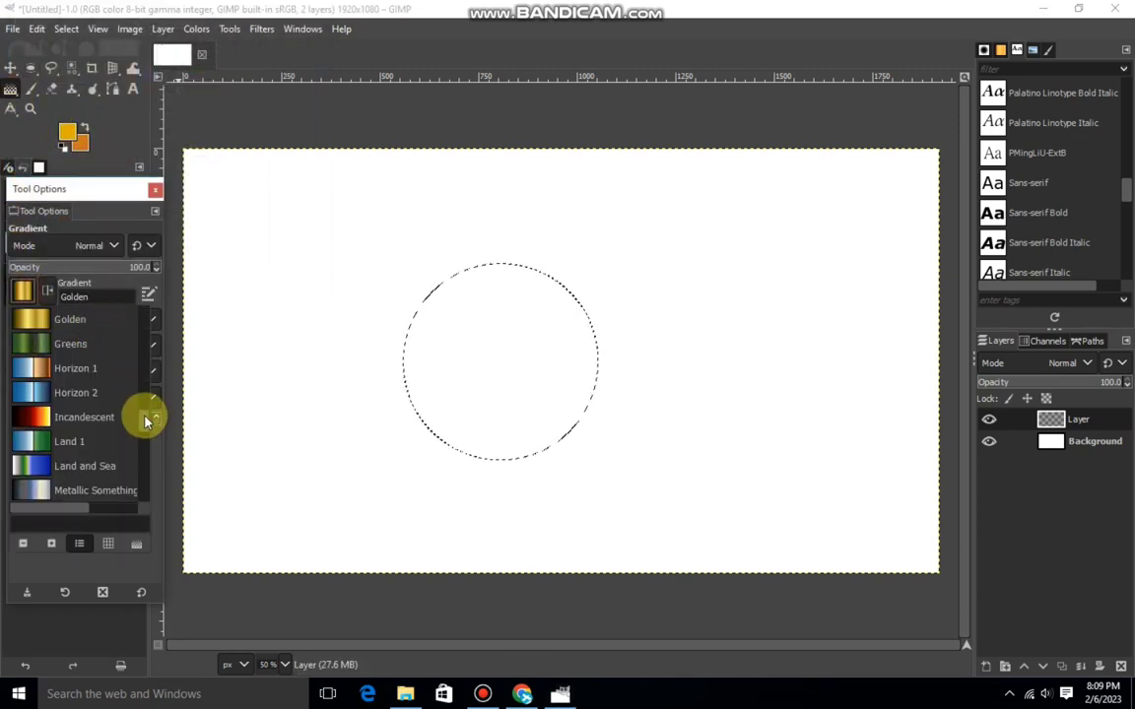
{"action": "left_click_drag", "start_coordinate": [147, 418], "coordinate": [144, 325]}
{"action": "left_click", "coordinate": [80, 336]}
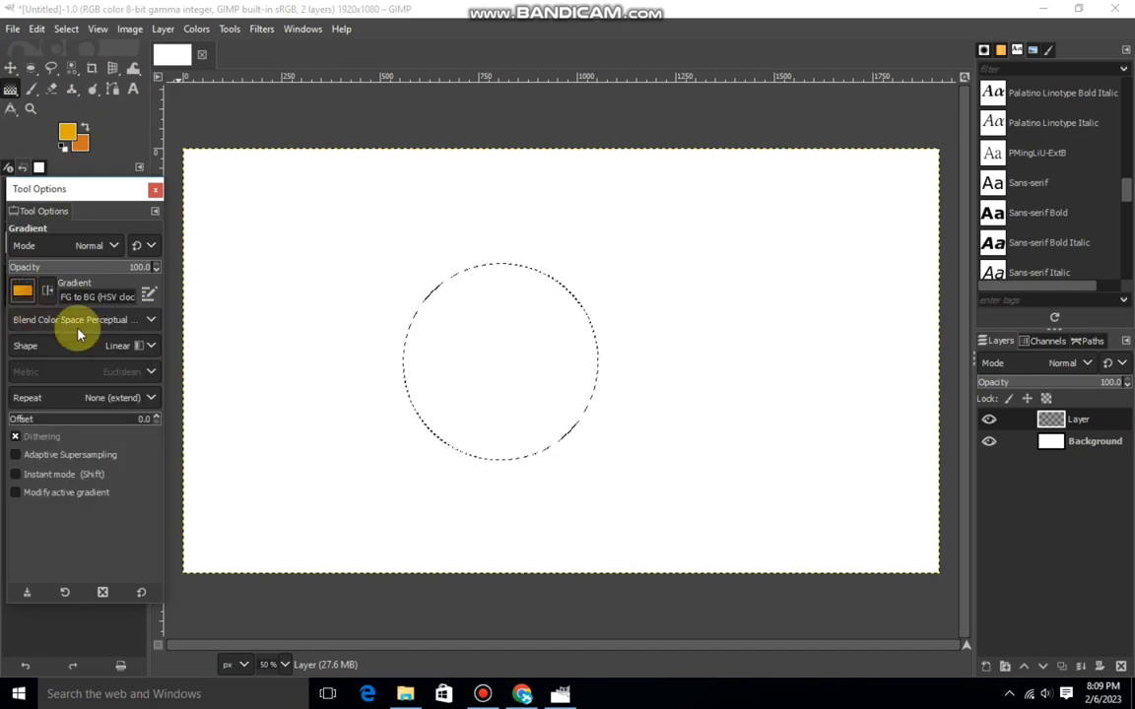
{"action": "left_click_drag", "start_coordinate": [494, 285], "coordinate": [495, 398]}
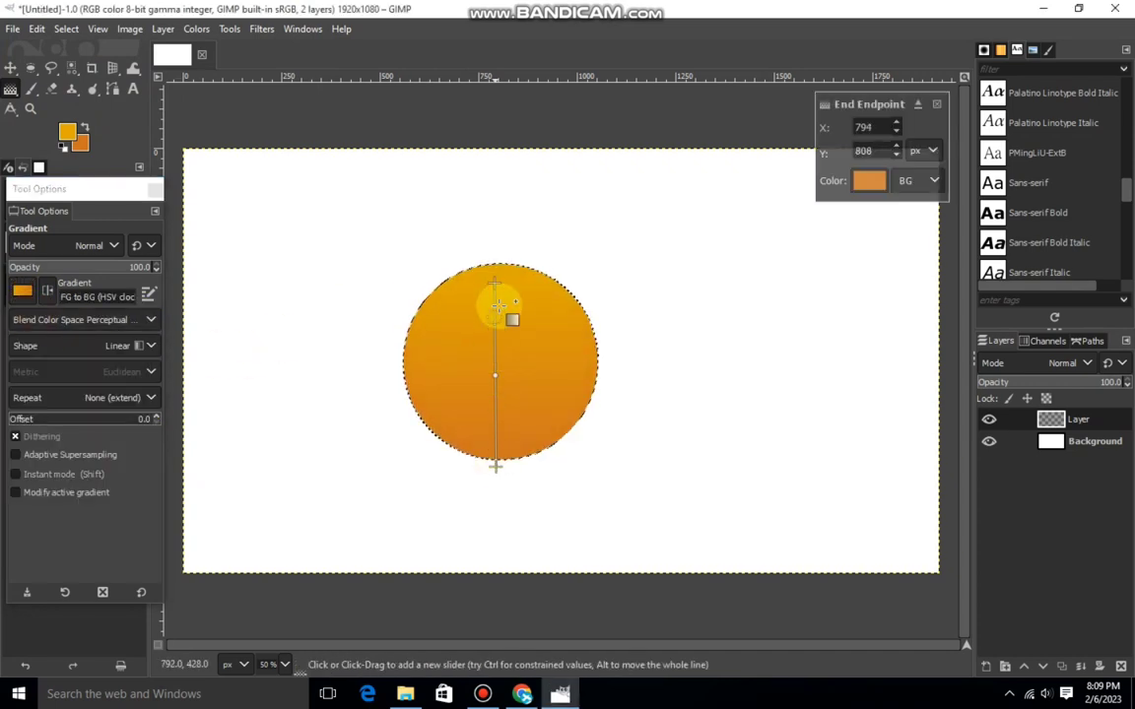
{"action": "mouse_move", "coordinate": [494, 286]}
{"action": "left_mouse_down"}
{"action": "mouse_move", "coordinate": [492, 230]}
{"action": "mouse_move", "coordinate": [496, 264]}
{"action": "left_mouse_up"}
{"action": "key", "text": "m"}
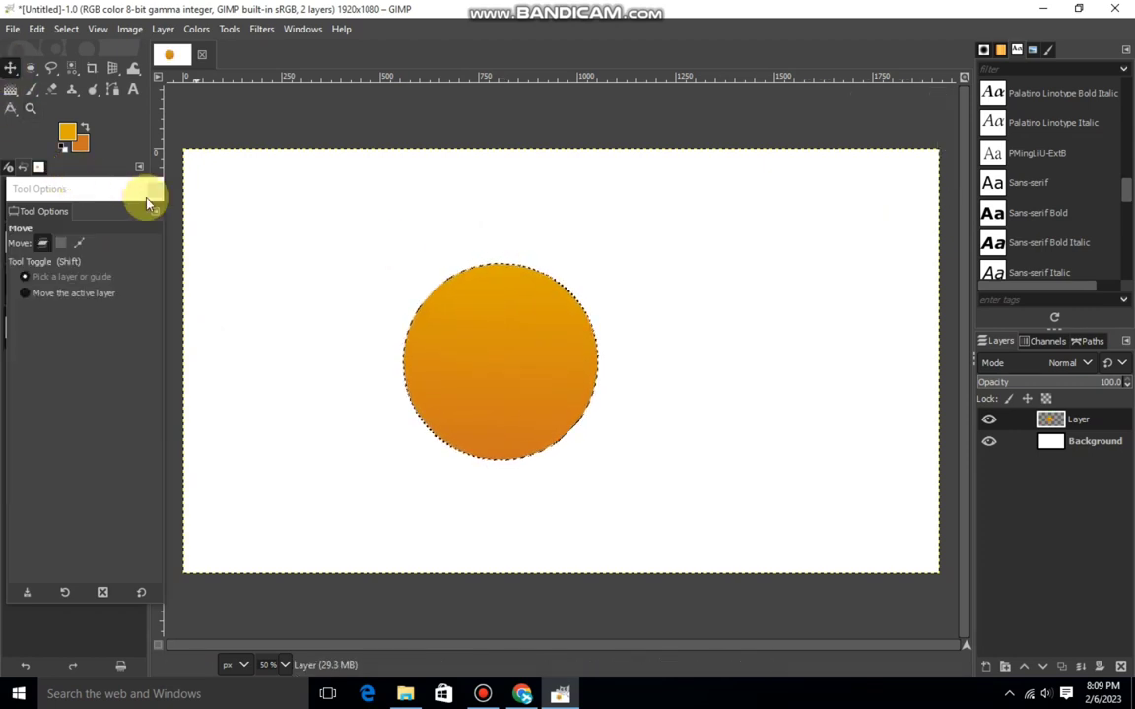
Clear the selection and open the folder holding the cartoon portrait
{"action": "left_click", "coordinate": [66, 29]}
{"action": "left_click", "coordinate": [84, 71]}
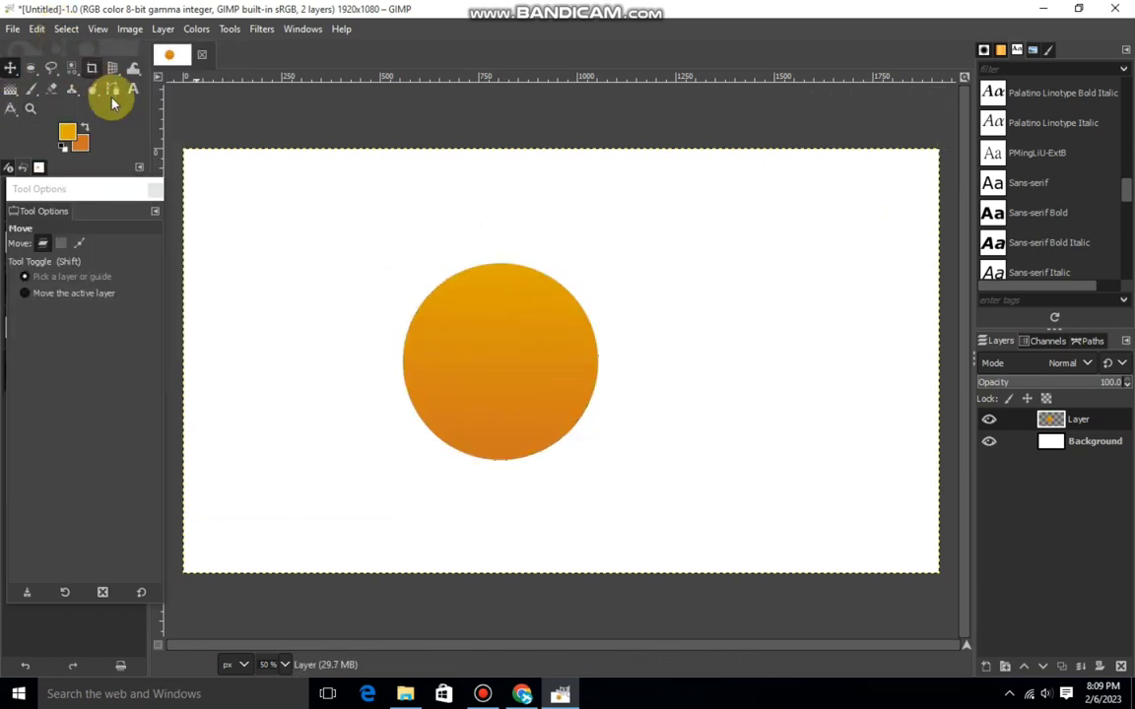
{"action": "left_click", "coordinate": [405, 694]}
Drag toonmecom_d4abb3.jpg in as a layer and scale it to 595×595 px
{"action": "mouse_move", "coordinate": [916, 478]}
{"action": "left_mouse_down"}
{"action": "mouse_move", "coordinate": [609, 631]}
{"action": "mouse_move", "coordinate": [550, 398]}
{"action": "left_mouse_up"}
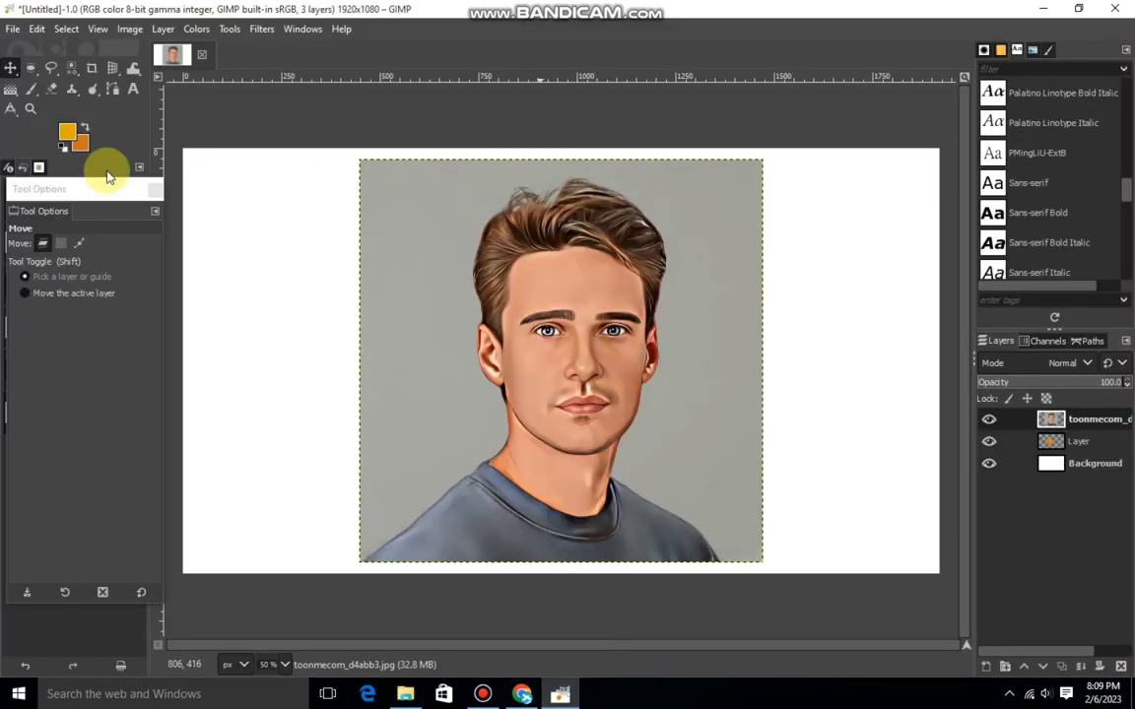
{"action": "left_click_drag", "start_coordinate": [112, 67], "coordinate": [188, 108]}
{"action": "left_click", "coordinate": [650, 266]}
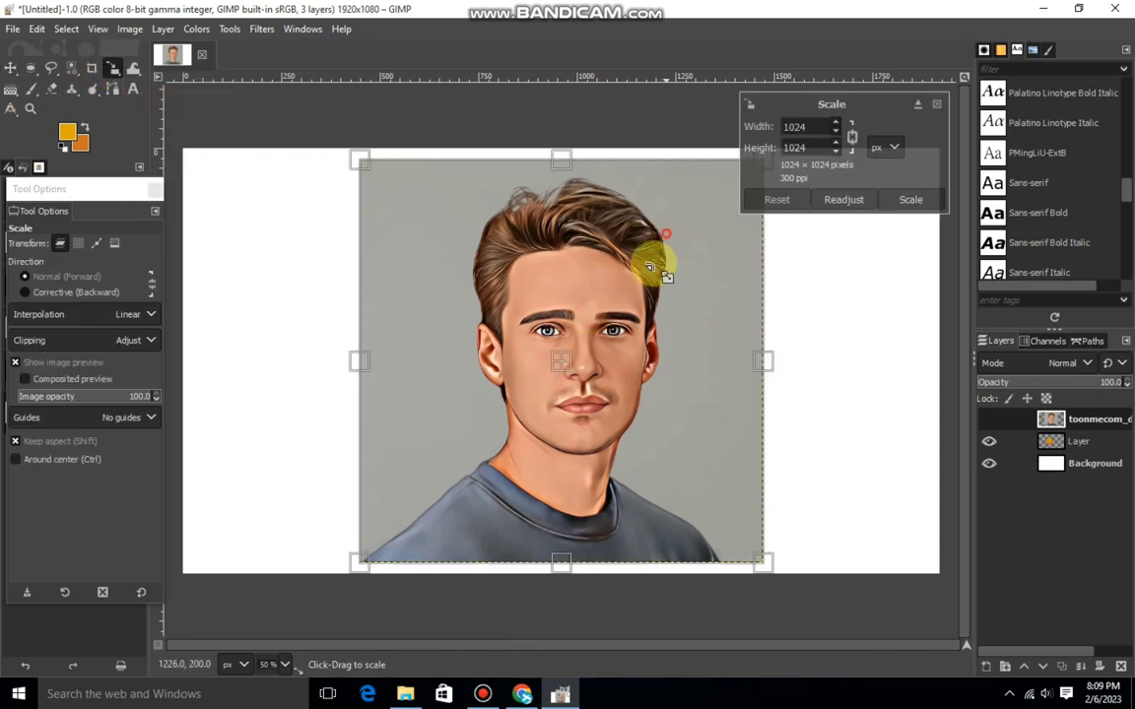
{"action": "mouse_move", "coordinate": [650, 266]}
{"action": "left_mouse_down"}
{"action": "mouse_move", "coordinate": [519, 431]}
{"action": "mouse_move", "coordinate": [494, 342]}
{"action": "left_mouse_up"}
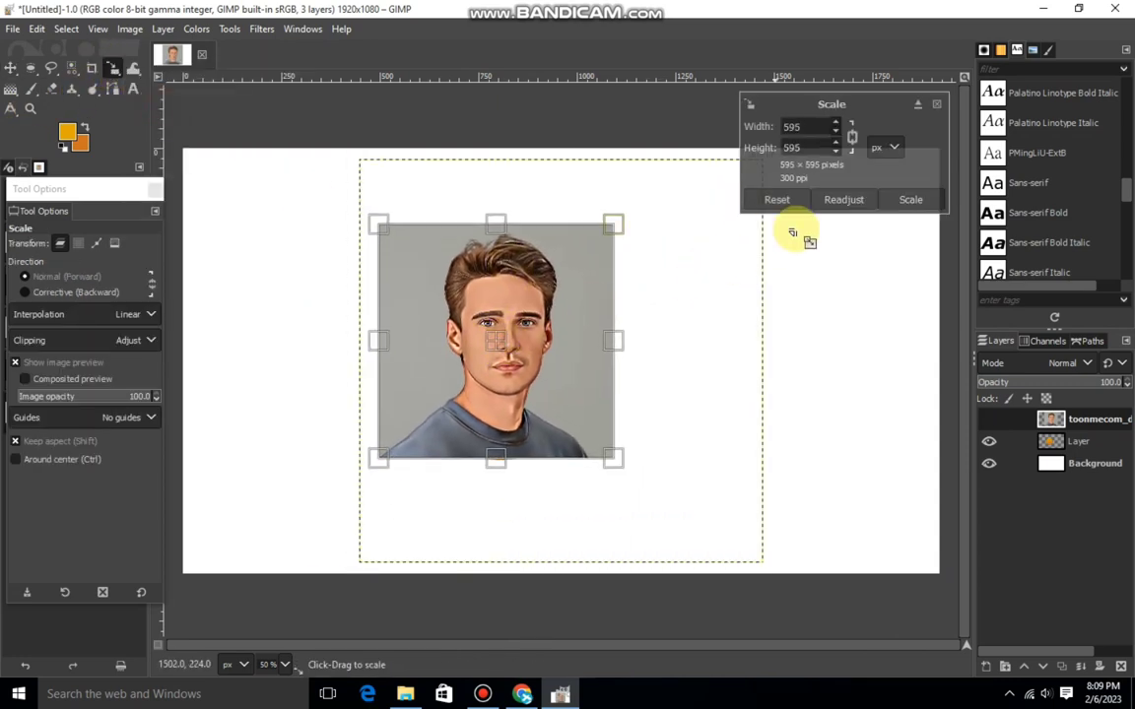
{"action": "left_click", "coordinate": [910, 199]}
Fuzzy Select the portrait's grey backdrop, cut it away and clear the selection
{"action": "left_click", "coordinate": [73, 69]}
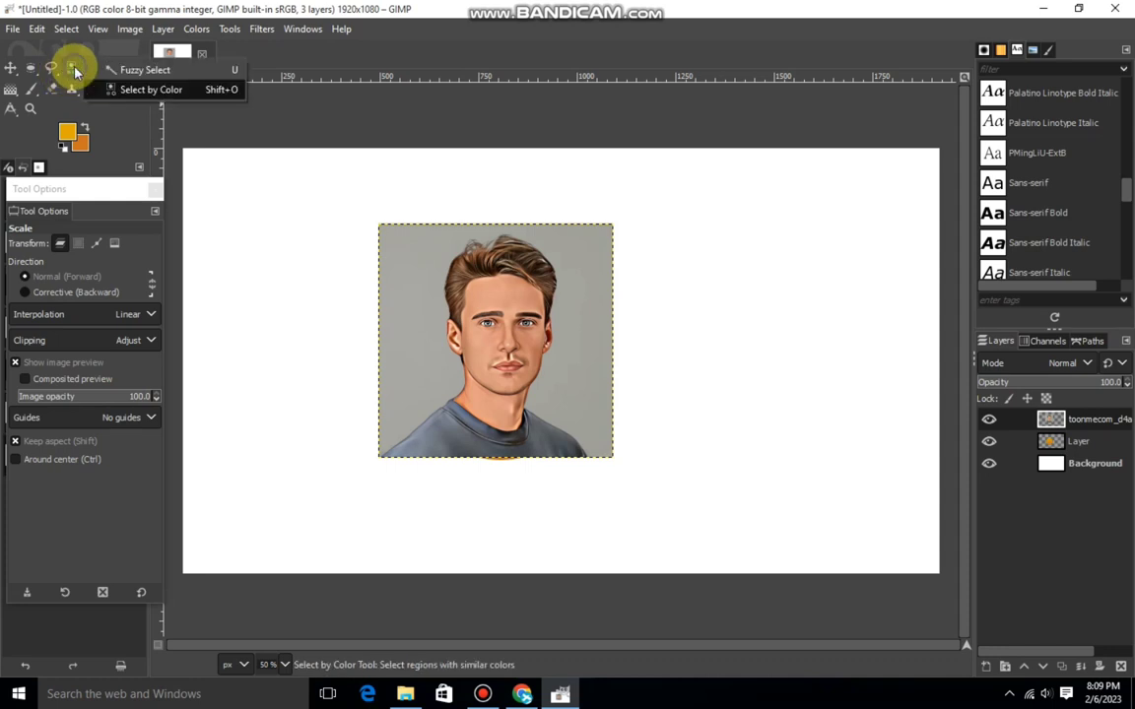
{"action": "left_click", "coordinate": [138, 71]}
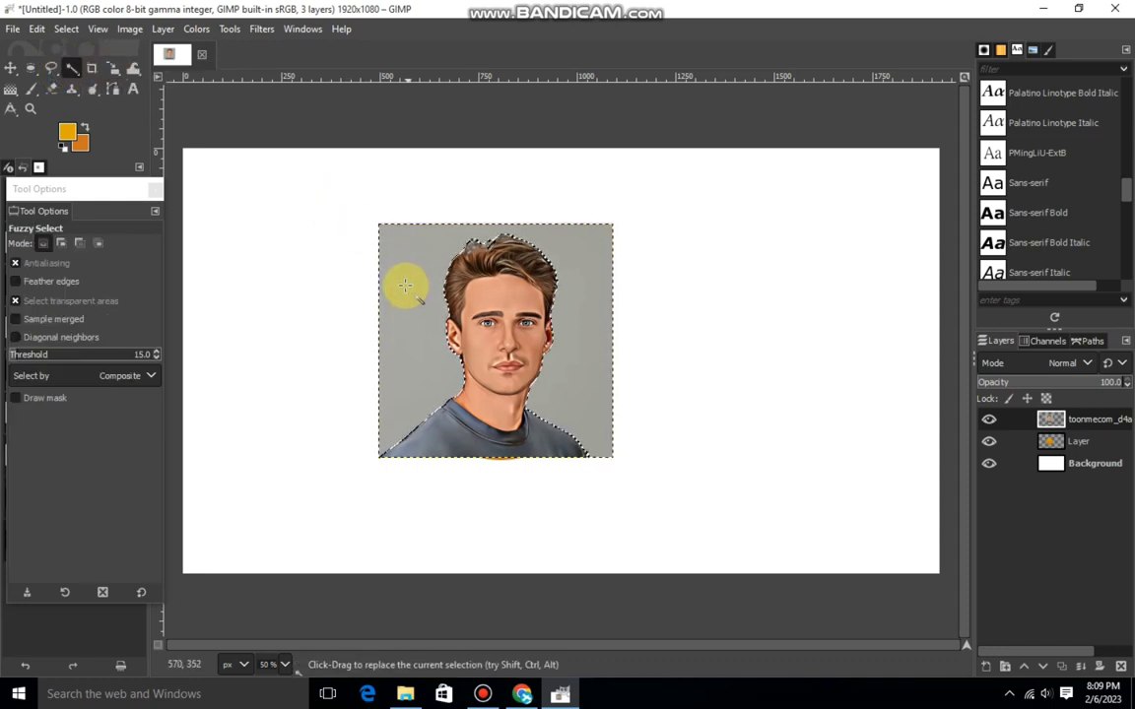
{"action": "right_click", "coordinate": [415, 326]}
{"action": "left_click", "coordinate": [597, 255]}
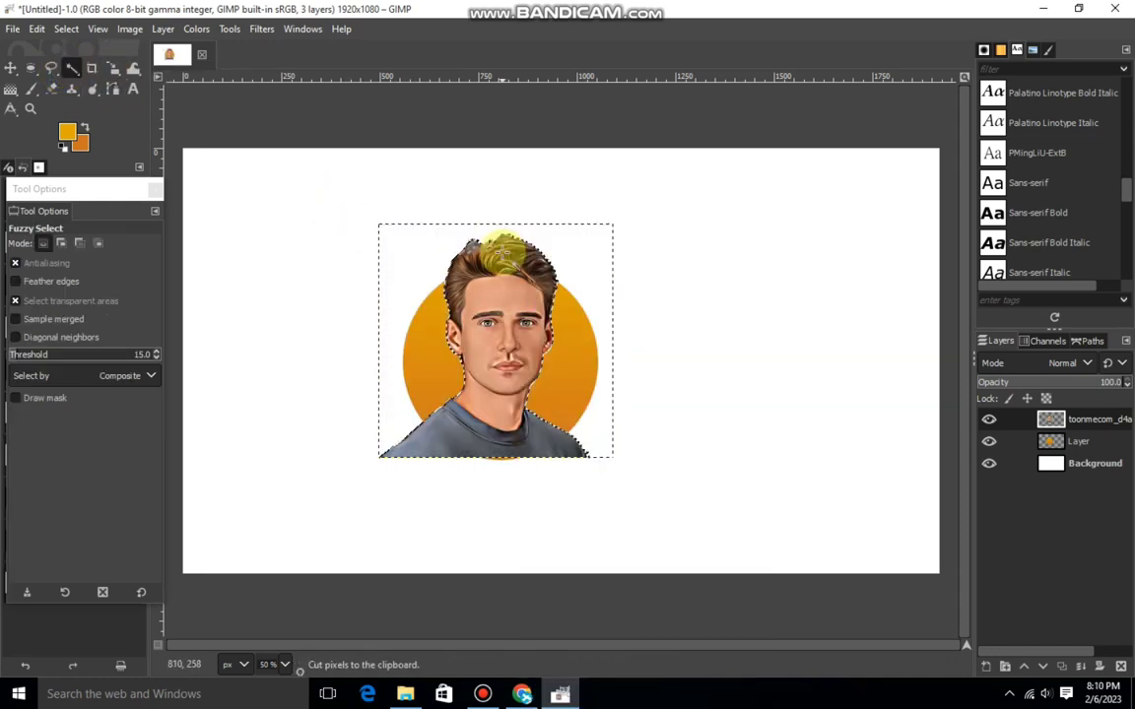
{"action": "left_click", "coordinate": [66, 29]}
{"action": "left_click", "coordinate": [89, 71]}
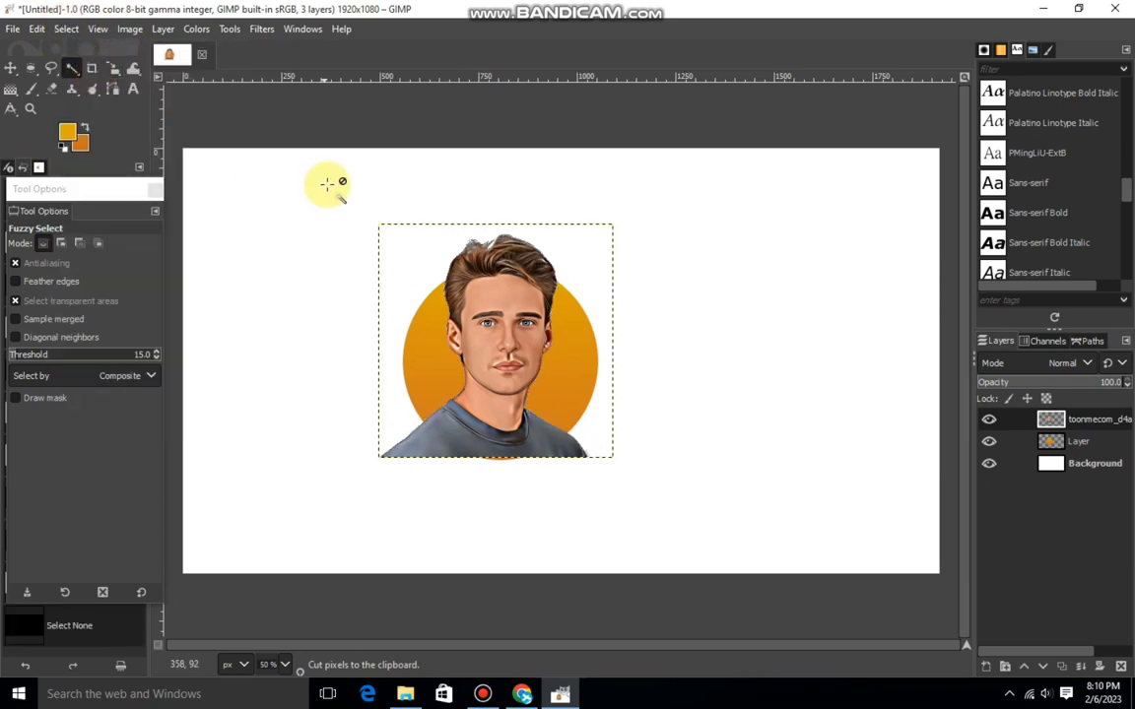
Zoom in and cut grey patches and a hairline strand from the top of the hair
{"action": "scroll", "coordinate": [552, 344], "scroll_direction": "up", "scroll_amount": 1}
{"action": "scroll", "coordinate": [483, 246], "scroll_direction": "up", "scroll_amount": 2}
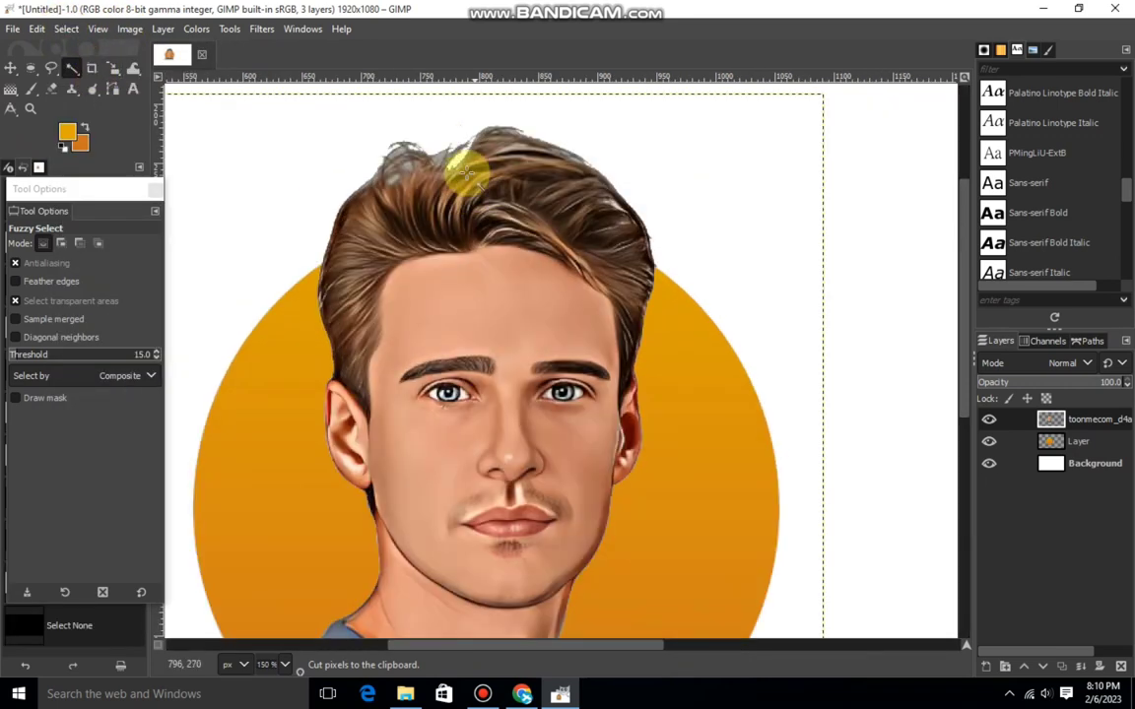
{"action": "scroll", "coordinate": [454, 158], "scroll_direction": "up", "scroll_amount": 1}
{"action": "left_click", "coordinate": [441, 159]}
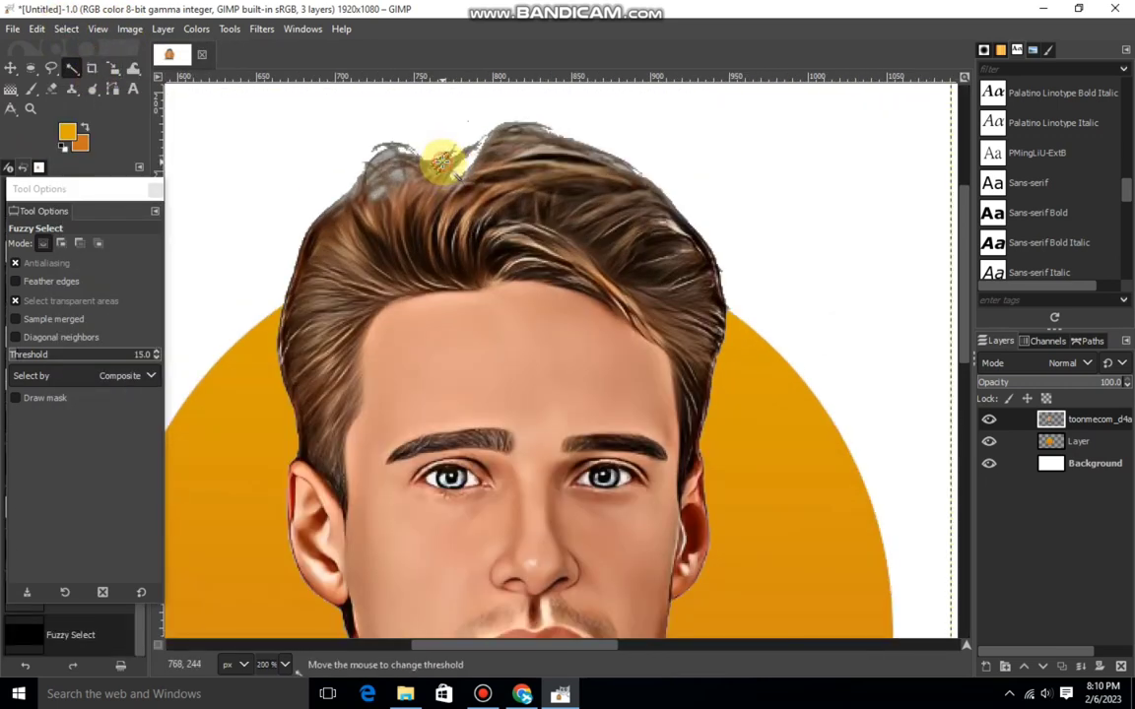
{"action": "mouse_move", "coordinate": [436, 157]}
{"action": "left_mouse_down"}
{"action": "mouse_move", "coordinate": [477, 186]}
{"action": "mouse_move", "coordinate": [451, 178]}
{"action": "left_mouse_up"}
{"action": "right_click", "coordinate": [449, 179]}
{"action": "left_click", "coordinate": [583, 256]}
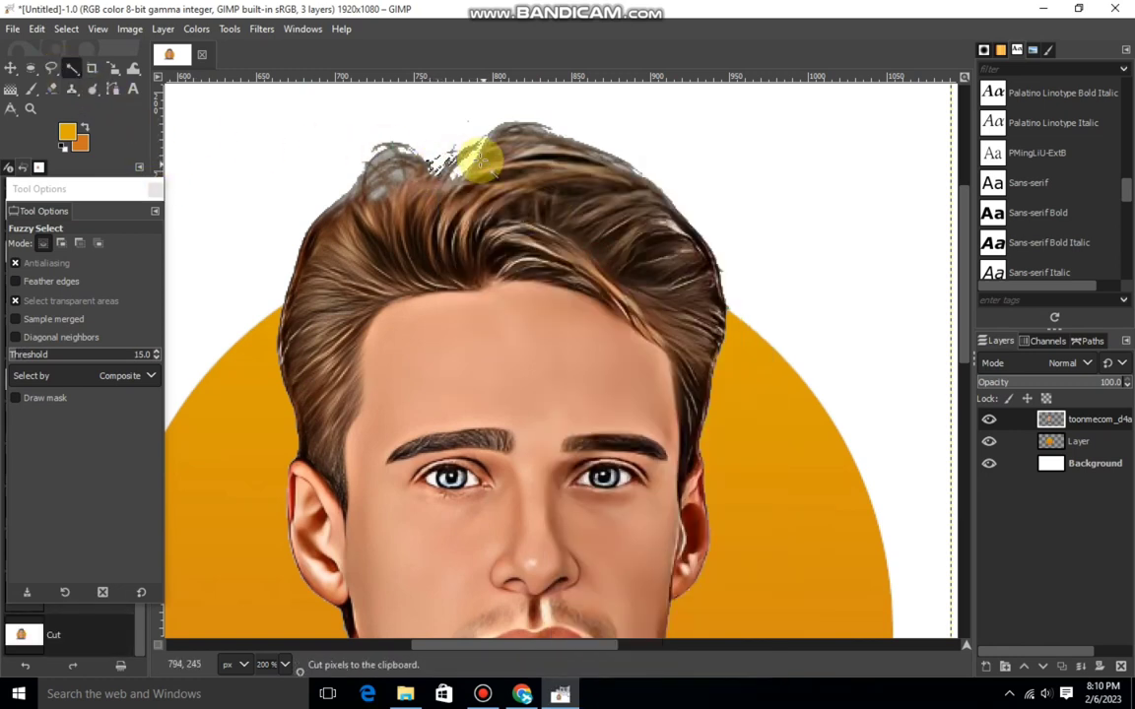
{"action": "left_click_drag", "start_coordinate": [510, 138], "coordinate": [508, 136]}
{"action": "right_click", "coordinate": [507, 136]}
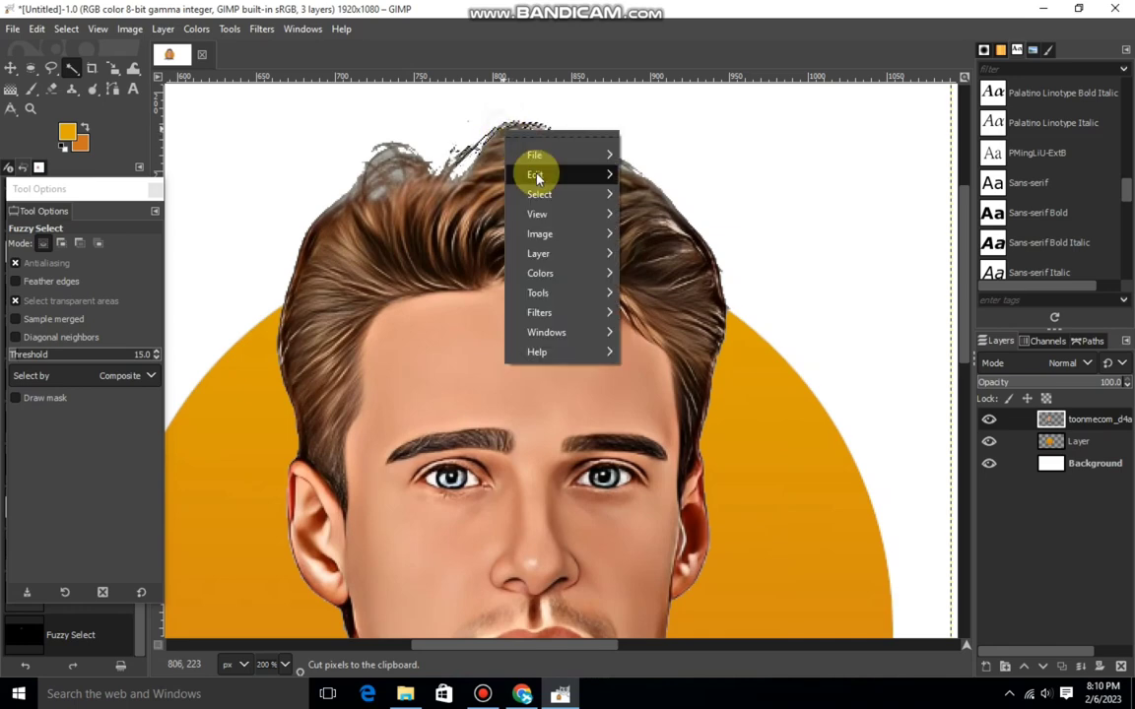
{"action": "left_click", "coordinate": [666, 253]}
Cut the grey fringe patches from the left side of the hair
{"action": "left_click", "coordinate": [385, 160]}
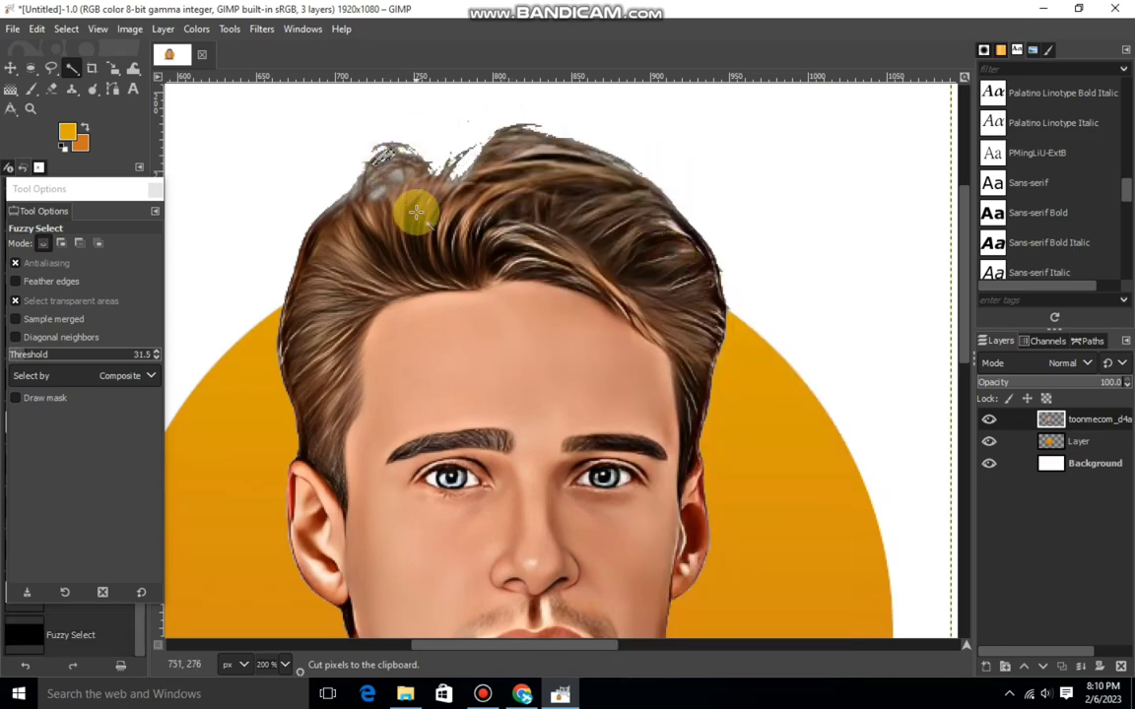
{"action": "right_click", "coordinate": [409, 195]}
{"action": "left_click", "coordinate": [537, 258]}
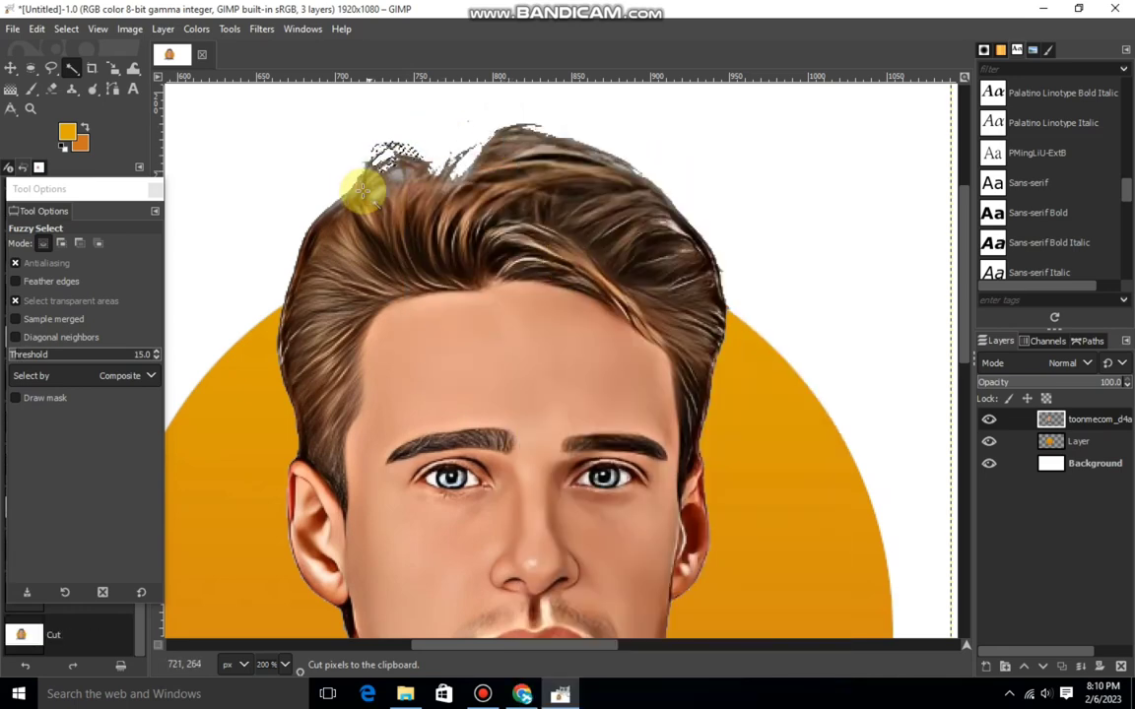
{"action": "left_click", "coordinate": [375, 197]}
{"action": "right_click", "coordinate": [412, 217]}
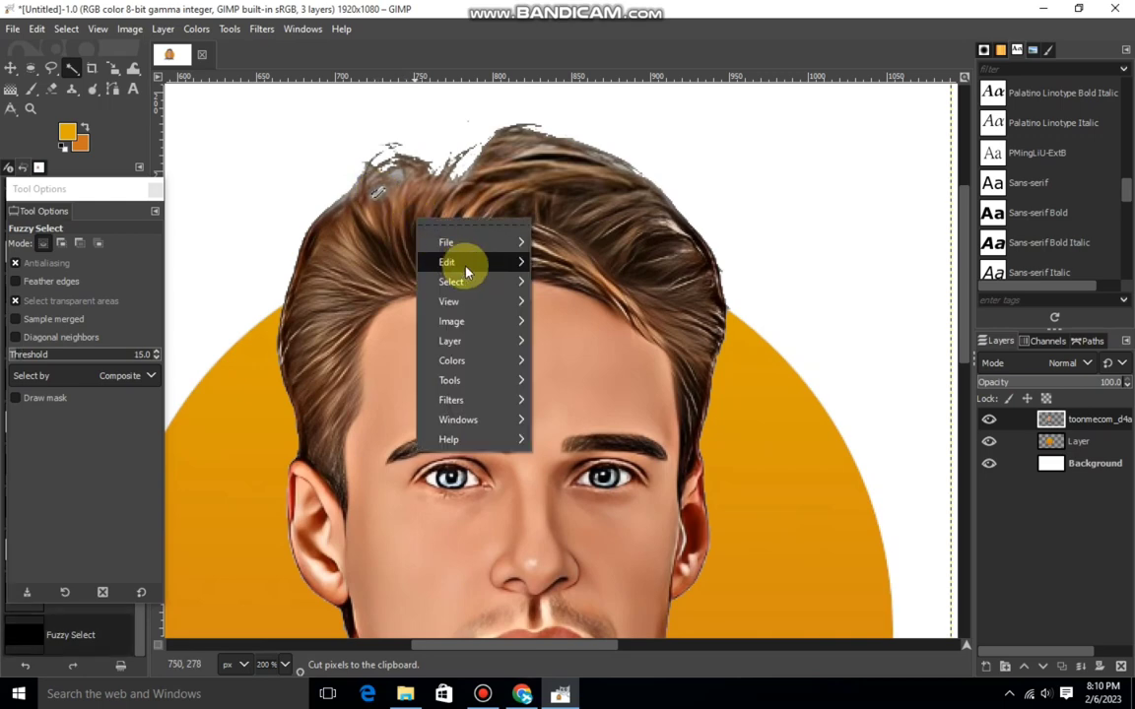
{"action": "key", "text": "Escape"}
{"action": "key", "text": "ctrl+x"}
{"action": "right_click", "coordinate": [419, 207]}
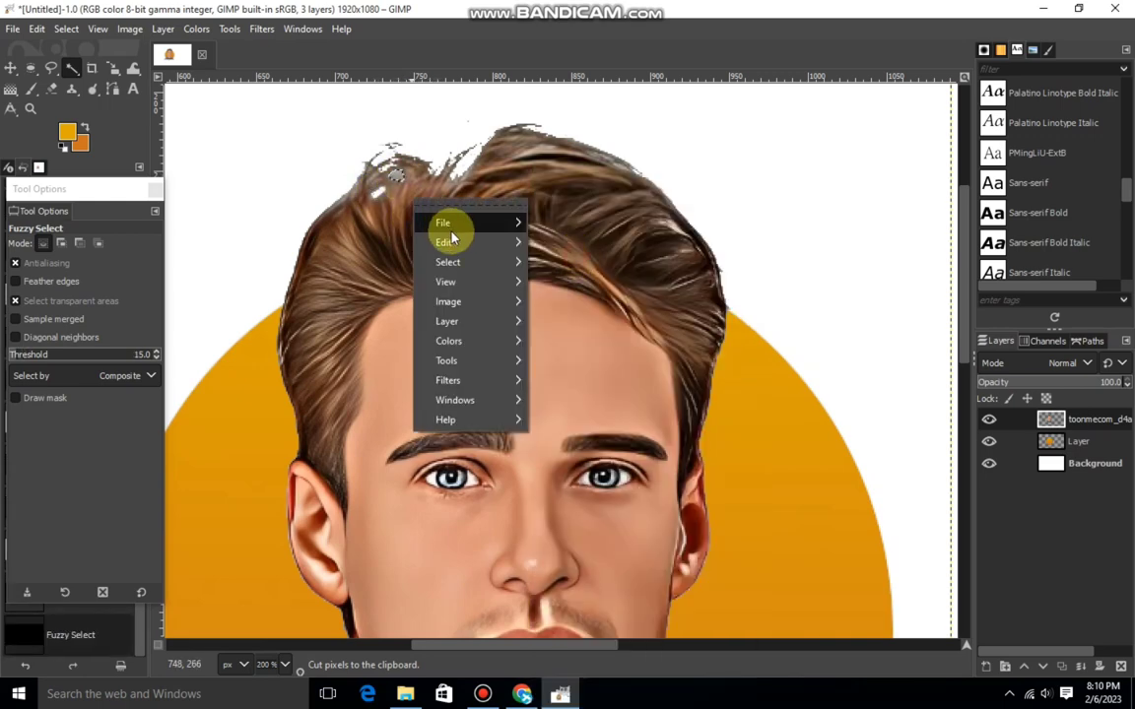
{"action": "left_click", "coordinate": [557, 256]}
Cut one last patch of stray hair pixels and clear the selection
{"action": "mouse_move", "coordinate": [445, 243]}
{"action": "left_click", "coordinate": [348, 193]}
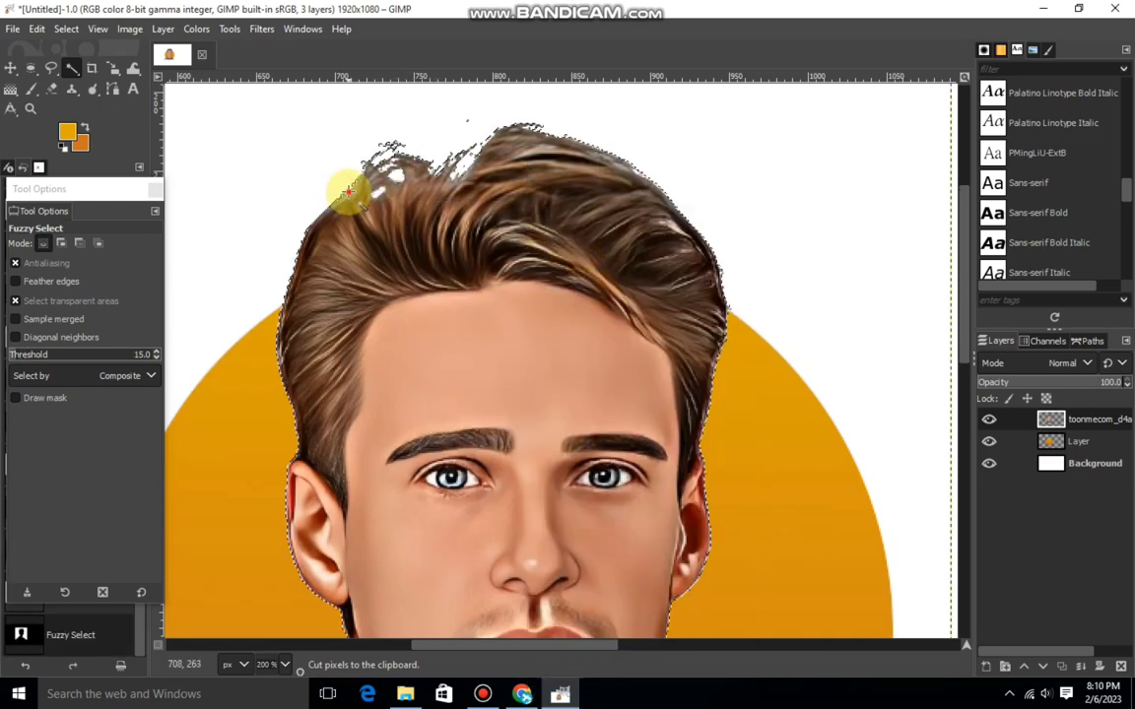
{"action": "right_click", "coordinate": [376, 205]}
{"action": "left_click", "coordinate": [537, 258]}
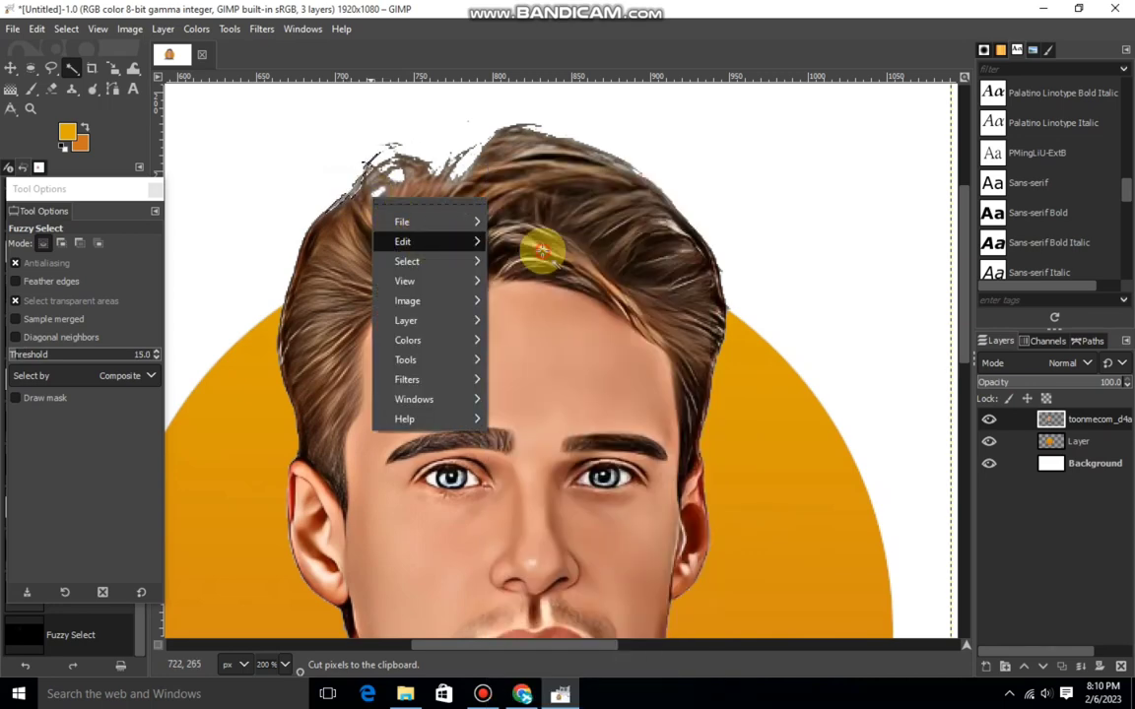
{"action": "left_click", "coordinate": [66, 29]}
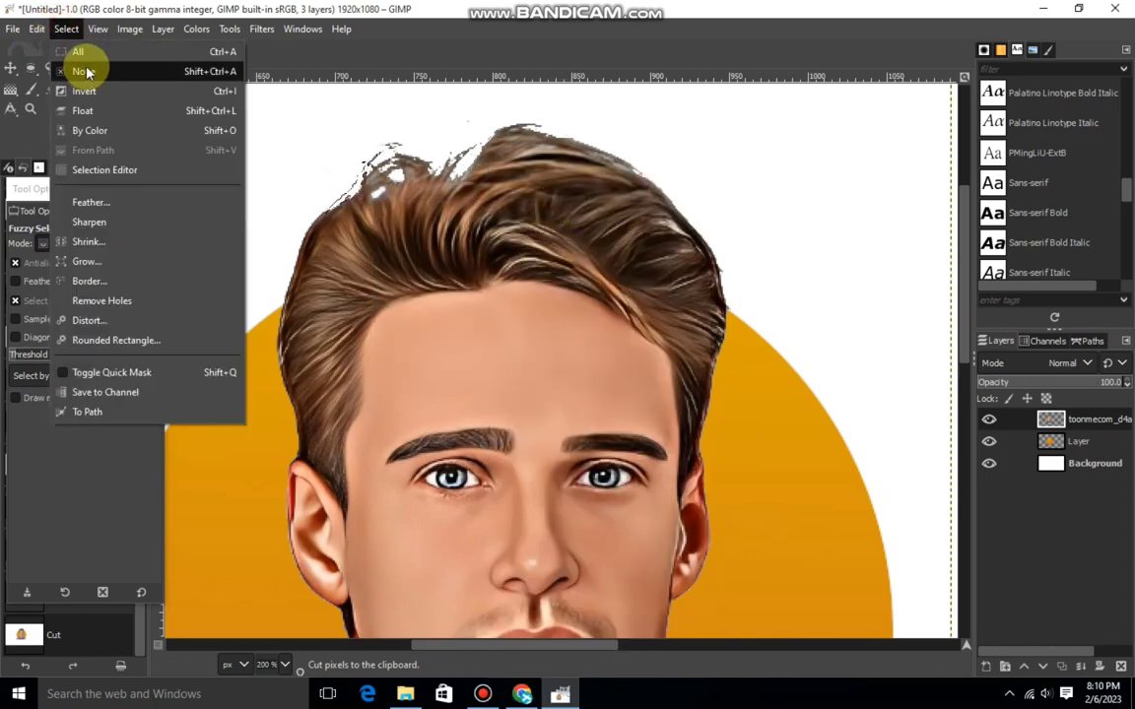
{"action": "left_click", "coordinate": [81, 67]}
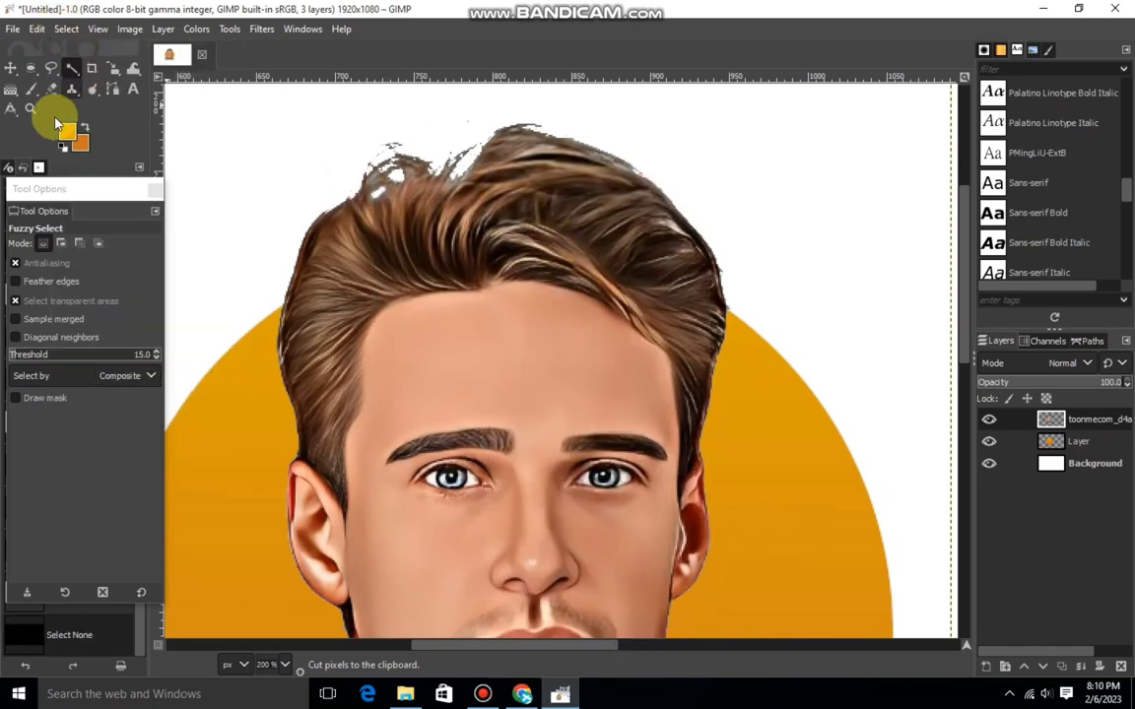
Warp the hair strands along the crown into a smoother top edge
{"action": "left_click", "coordinate": [132, 70]}
{"action": "mouse_move", "coordinate": [433, 205]}
{"action": "left_mouse_down"}
{"action": "mouse_move", "coordinate": [489, 164]}
{"action": "mouse_move", "coordinate": [413, 185]}
{"action": "mouse_move", "coordinate": [458, 182]}
{"action": "mouse_move", "coordinate": [528, 135]}
{"action": "mouse_move", "coordinate": [481, 152]}
{"action": "mouse_move", "coordinate": [494, 172]}
{"action": "mouse_move", "coordinate": [506, 149]}
{"action": "mouse_move", "coordinate": [385, 159]}
{"action": "mouse_move", "coordinate": [488, 135]}
{"action": "mouse_move", "coordinate": [405, 182]}
{"action": "mouse_move", "coordinate": [488, 137]}
{"action": "mouse_move", "coordinate": [508, 164]}
{"action": "left_mouse_up"}
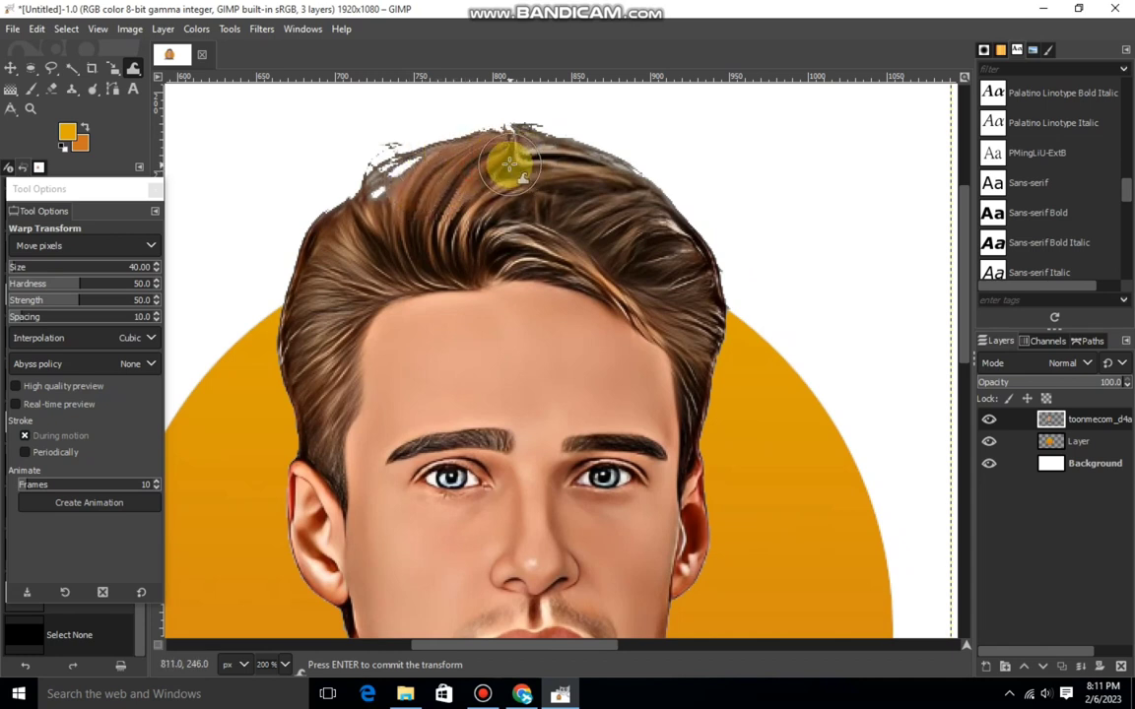
{"action": "mouse_move", "coordinate": [403, 196]}
{"action": "left_mouse_down"}
{"action": "mouse_move", "coordinate": [405, 152]}
{"action": "mouse_move", "coordinate": [377, 185]}
{"action": "mouse_move", "coordinate": [421, 148]}
{"action": "left_mouse_up"}
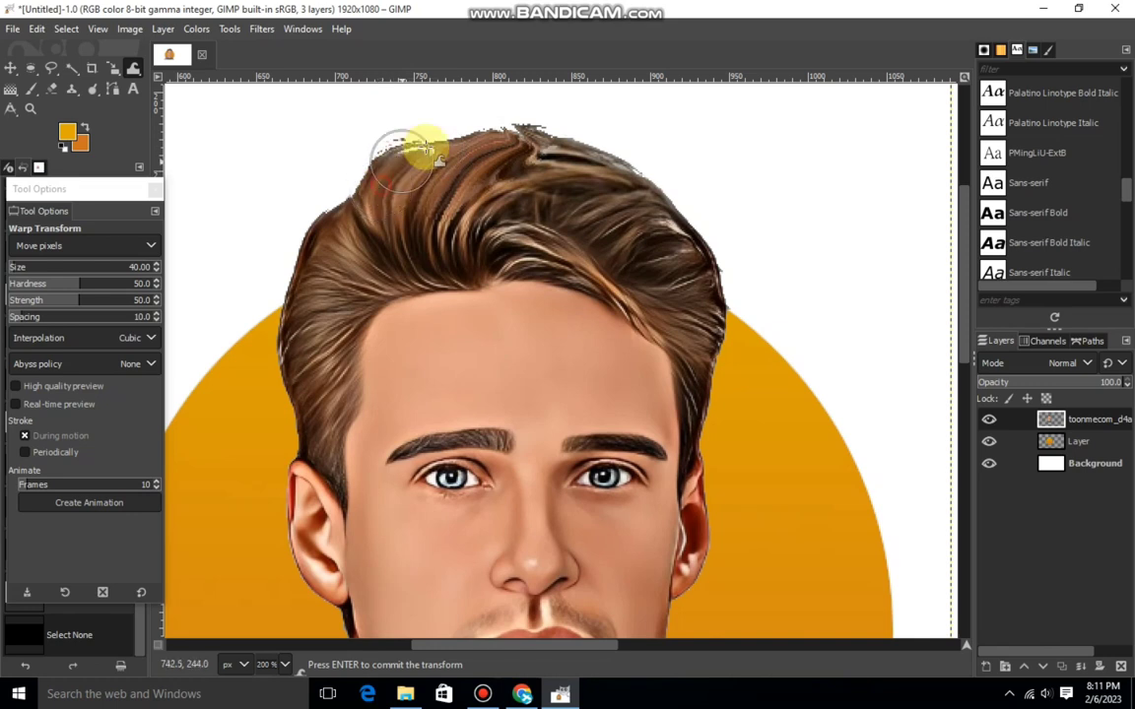
{"action": "left_click_drag", "start_coordinate": [369, 184], "coordinate": [530, 177]}
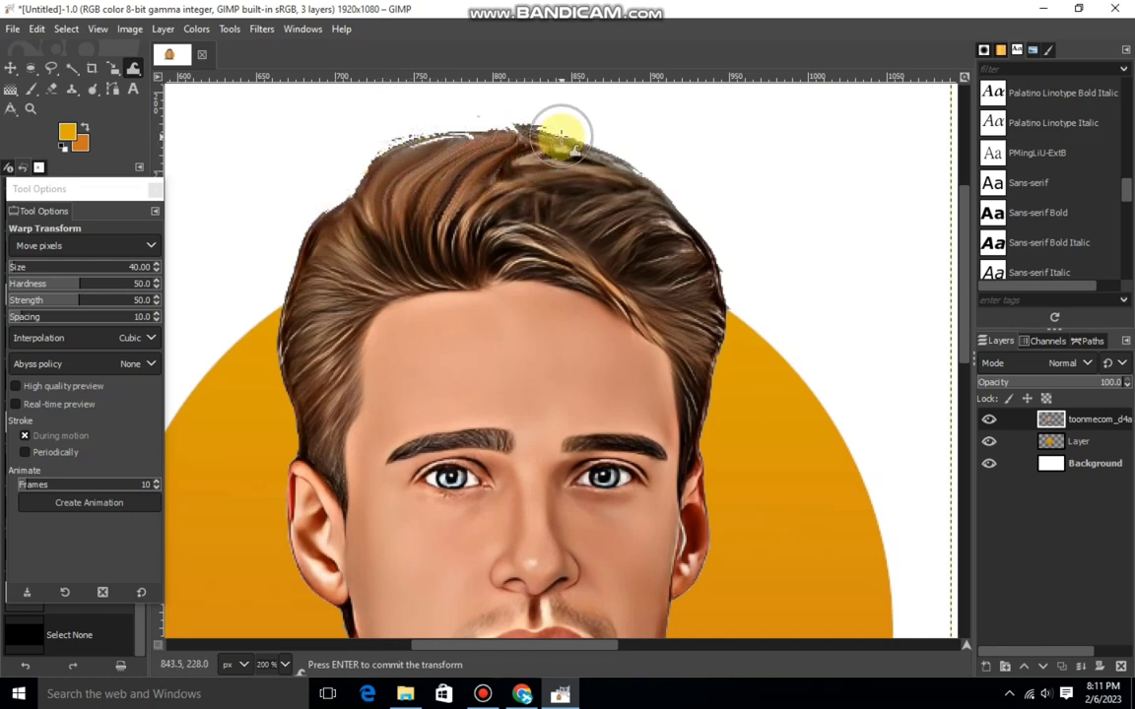
Erase stray pixels along the top and right hair edges with a size-19 eraser
{"action": "left_click", "coordinate": [52, 88]}
{"action": "left_click_drag", "start_coordinate": [54, 318], "coordinate": [21, 317]}
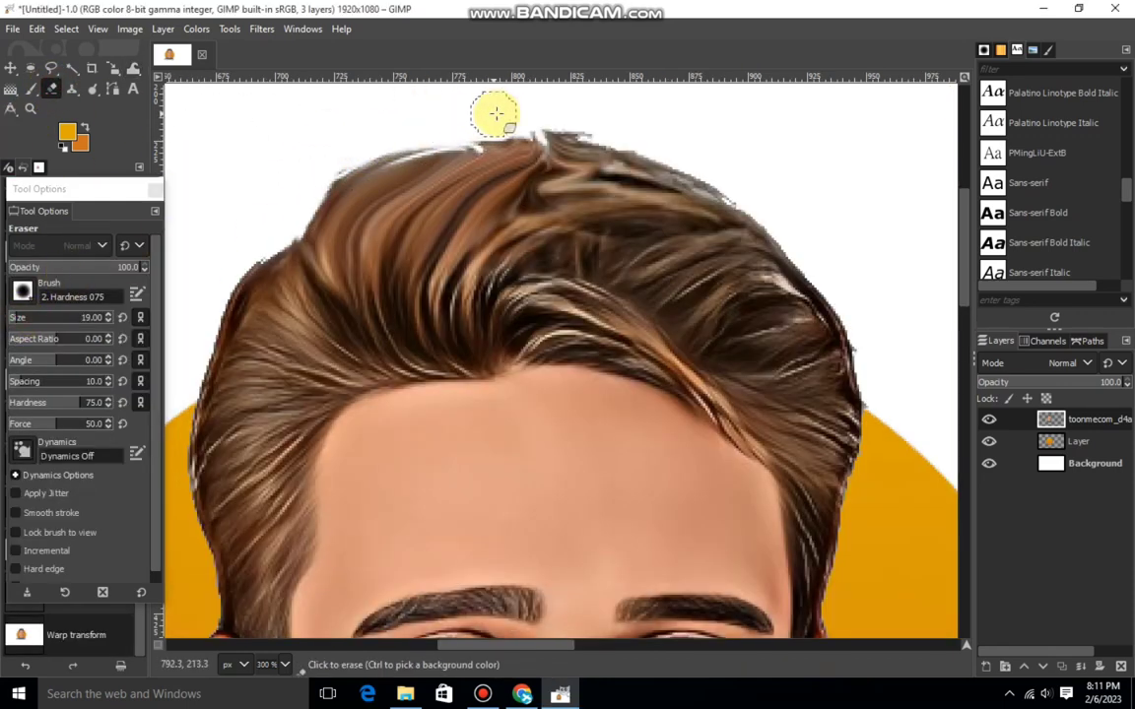
{"action": "left_click_drag", "start_coordinate": [624, 138], "coordinate": [696, 165]}
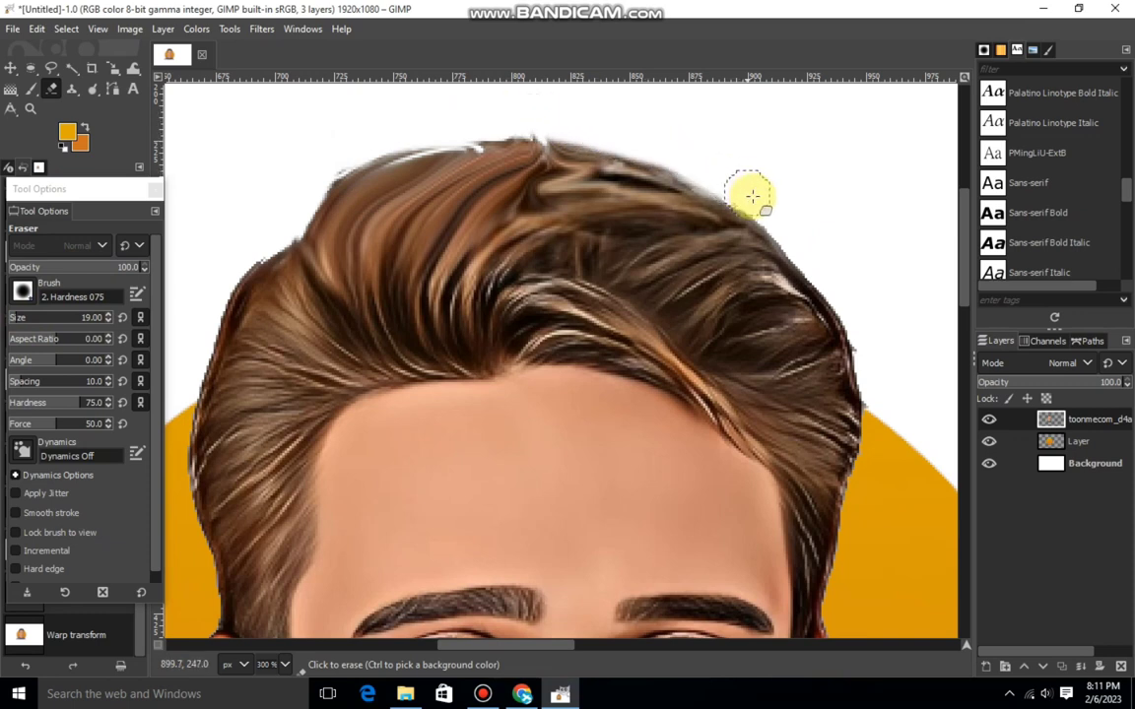
{"action": "left_click_drag", "start_coordinate": [790, 237], "coordinate": [856, 279]}
{"action": "left_click_drag", "start_coordinate": [492, 158], "coordinate": [448, 163]}
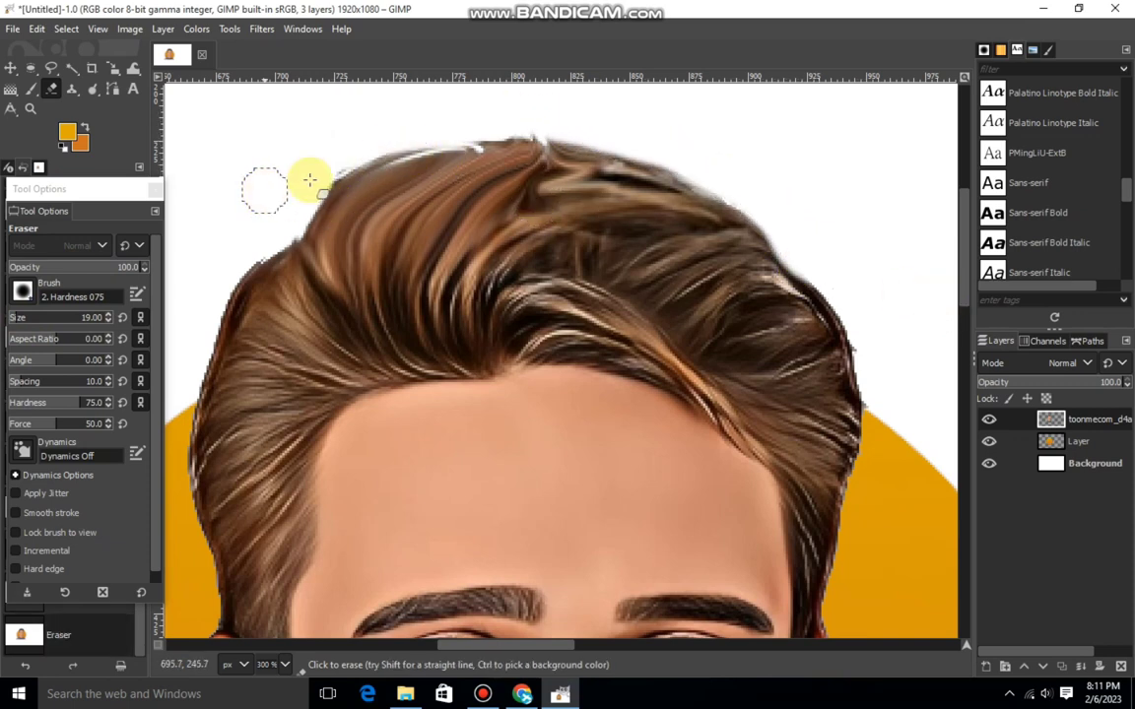
{"action": "mouse_move", "coordinate": [310, 180]}
{"action": "left_mouse_down"}
{"action": "mouse_move", "coordinate": [660, 152]}
{"action": "mouse_move", "coordinate": [722, 177]}
{"action": "left_mouse_up"}
{"action": "scroll", "coordinate": [527, 139], "scroll_direction": "down", "scroll_amount": 3}
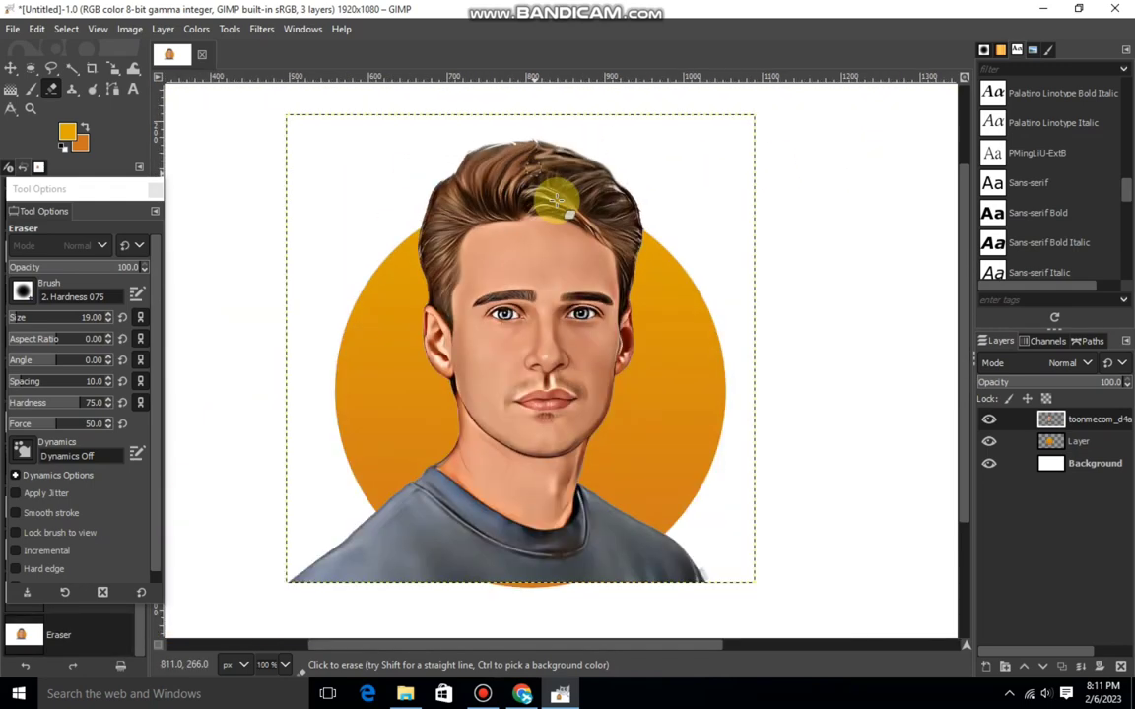
{"action": "scroll", "coordinate": [558, 201], "scroll_direction": "down", "scroll_amount": 1}
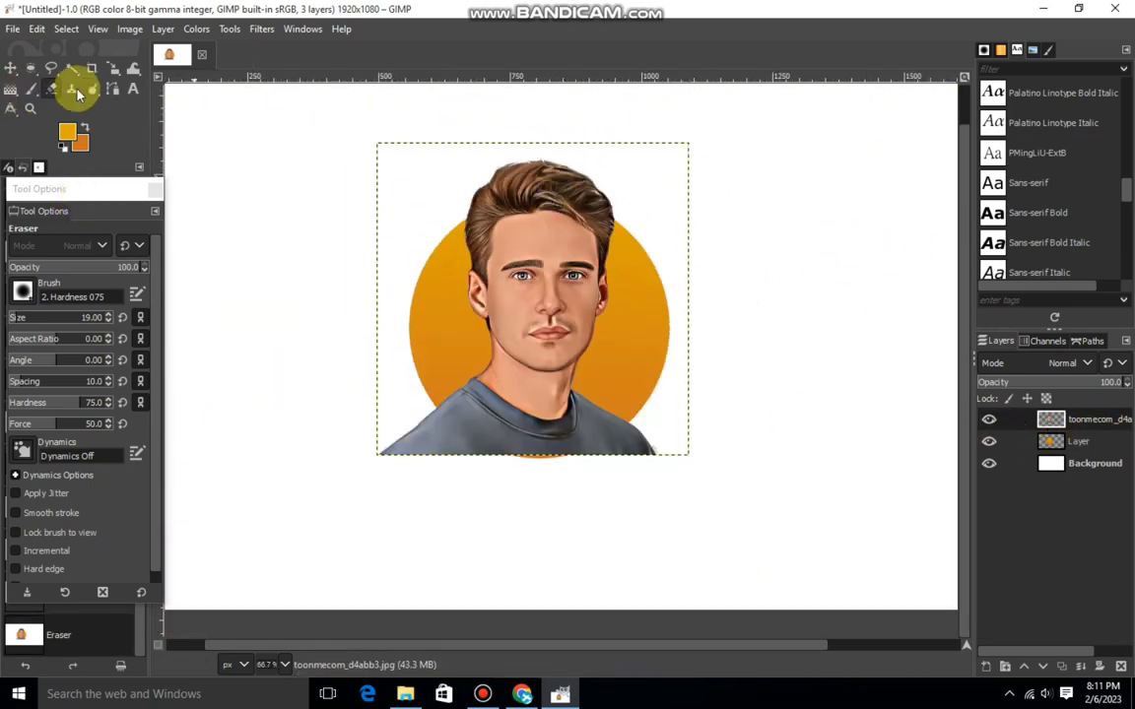
Enlarge the portrait layer to 635×635 px, nudging it slightly down and right
{"action": "left_click", "coordinate": [112, 68]}
{"action": "left_click", "coordinate": [517, 327]}
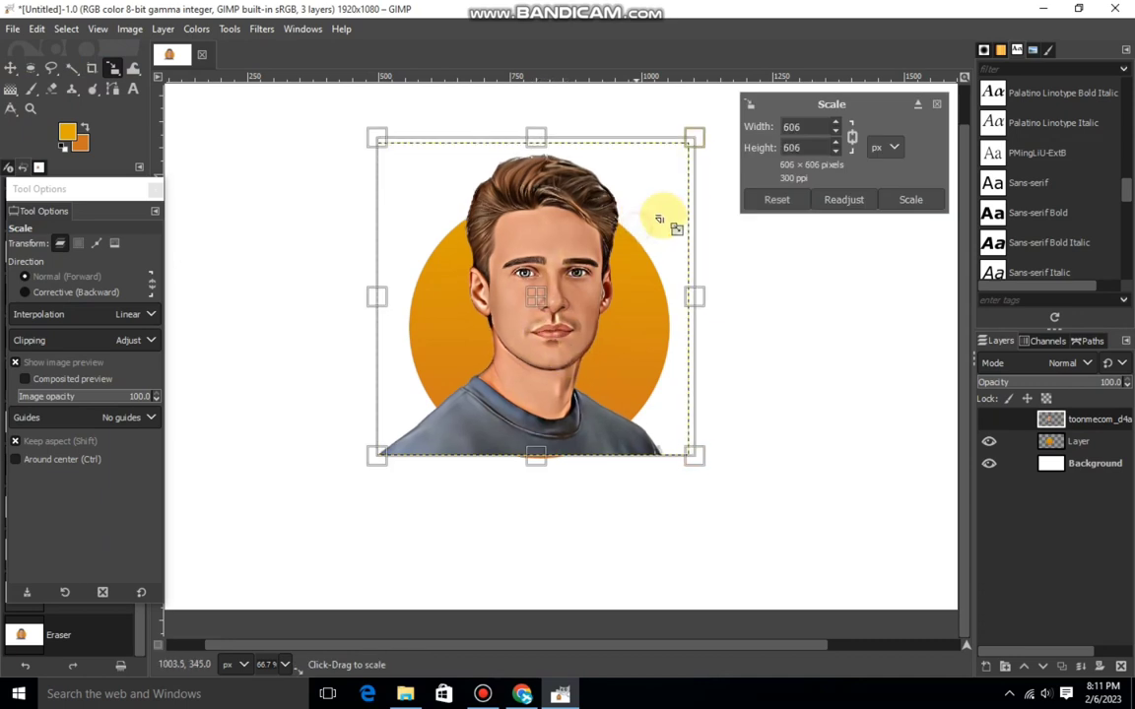
{"action": "left_click_drag", "start_coordinate": [660, 219], "coordinate": [579, 260]}
{"action": "left_click_drag", "start_coordinate": [550, 313], "coordinate": [549, 316]}
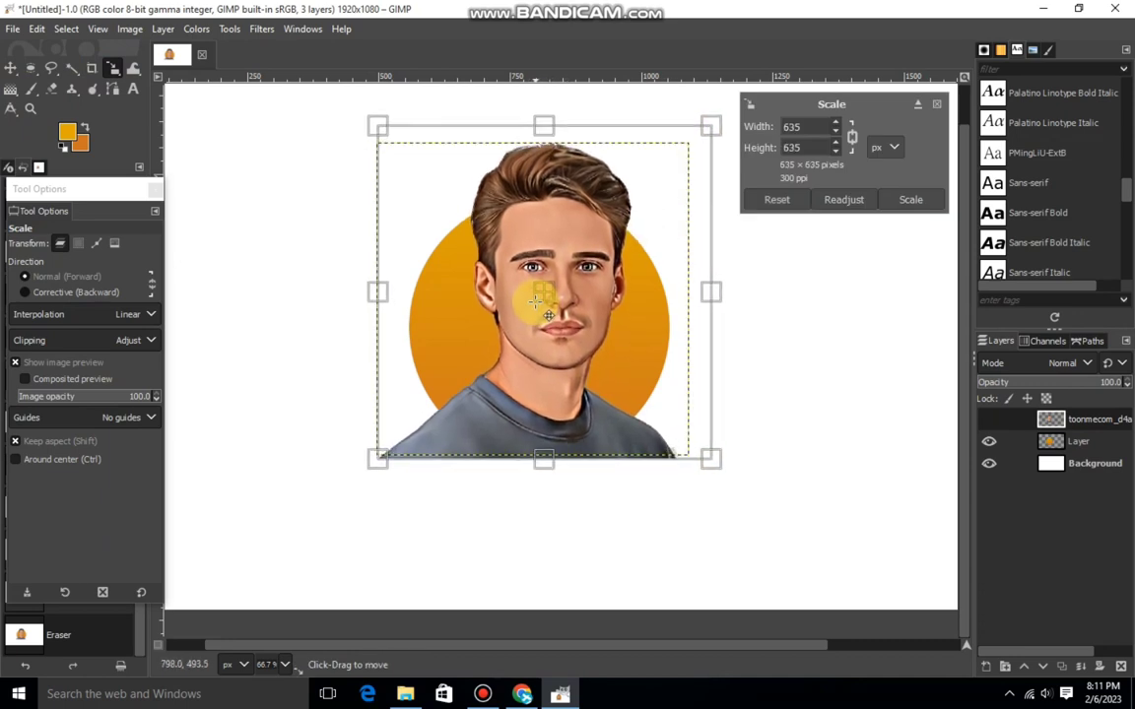
{"action": "left_click", "coordinate": [908, 201]}
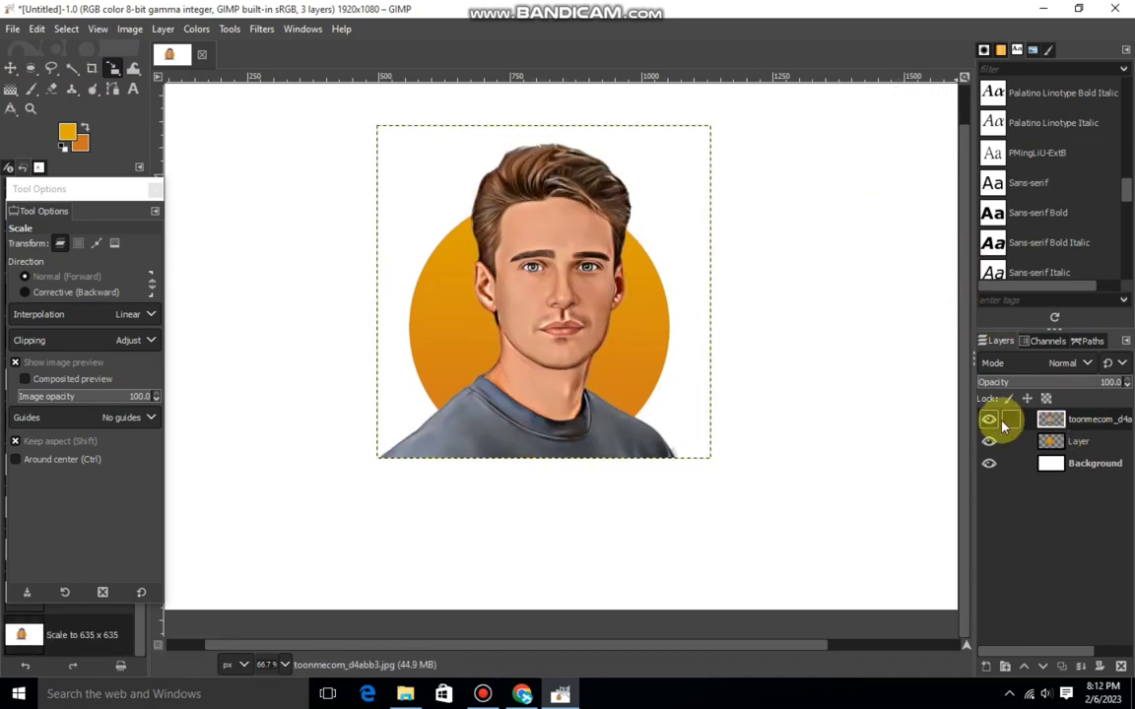
Load the orange circle layer's alpha as a selection, keeping the portrait layer active
{"action": "left_click", "coordinate": [991, 420]}
{"action": "left_click", "coordinate": [1050, 441]}
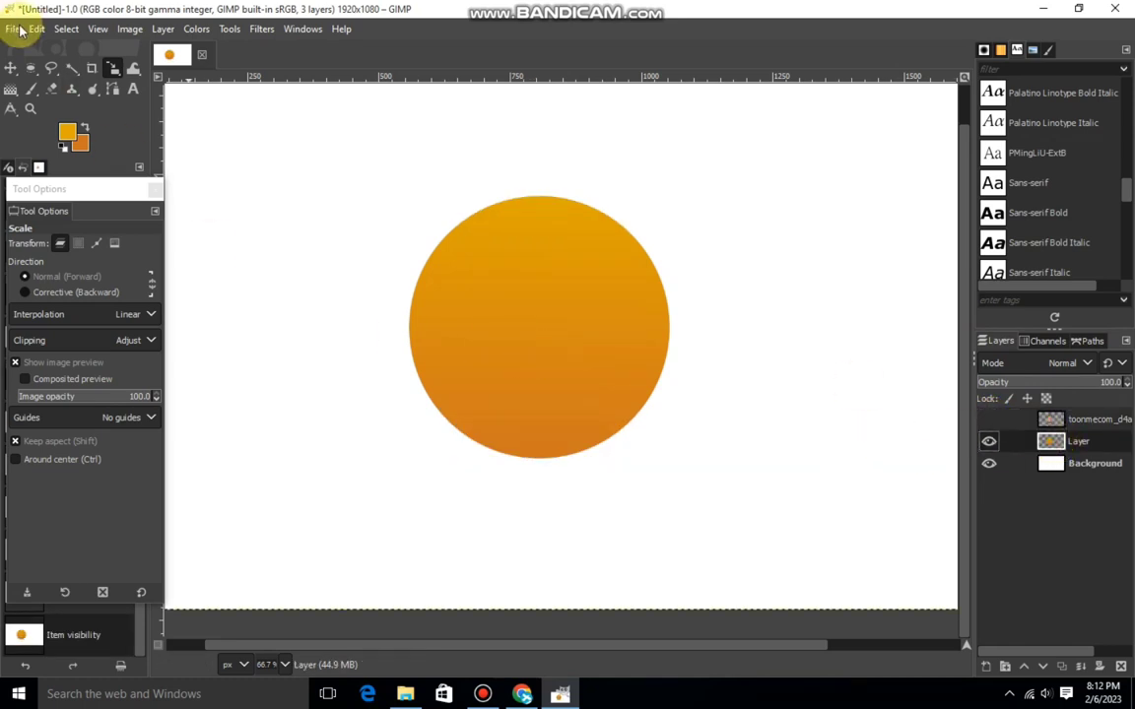
{"action": "right_click", "coordinate": [1074, 446]}
{"action": "left_click", "coordinate": [964, 532]}
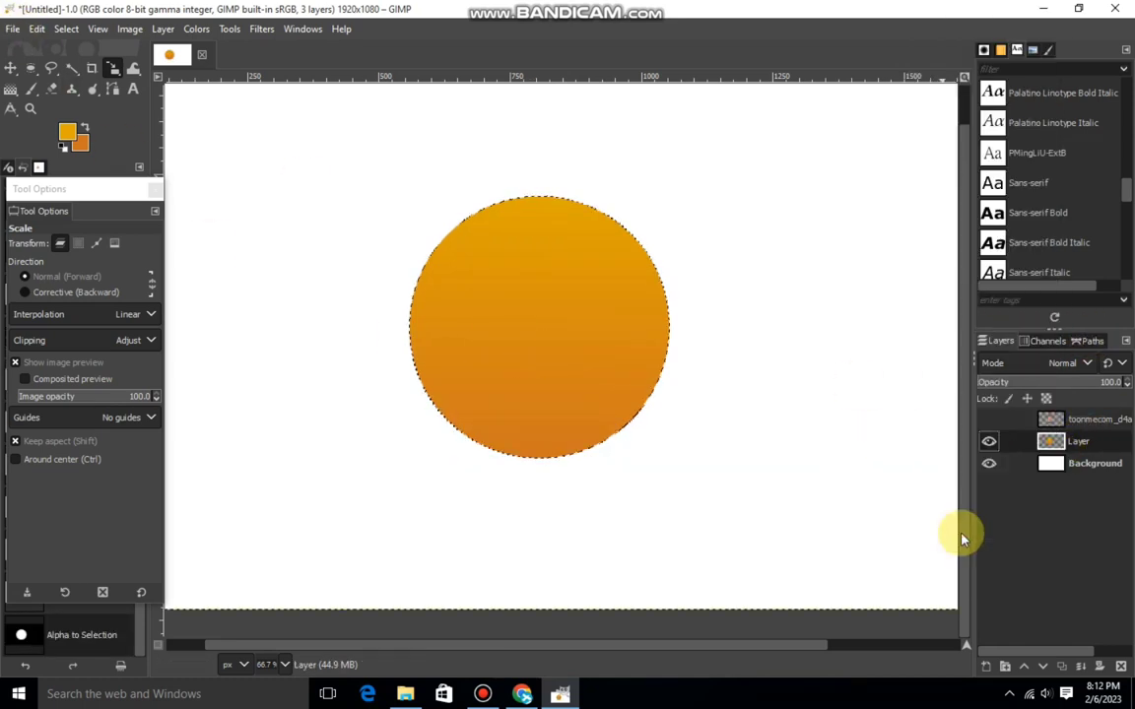
{"action": "left_click", "coordinate": [1049, 421]}
{"action": "left_click", "coordinate": [991, 426]}
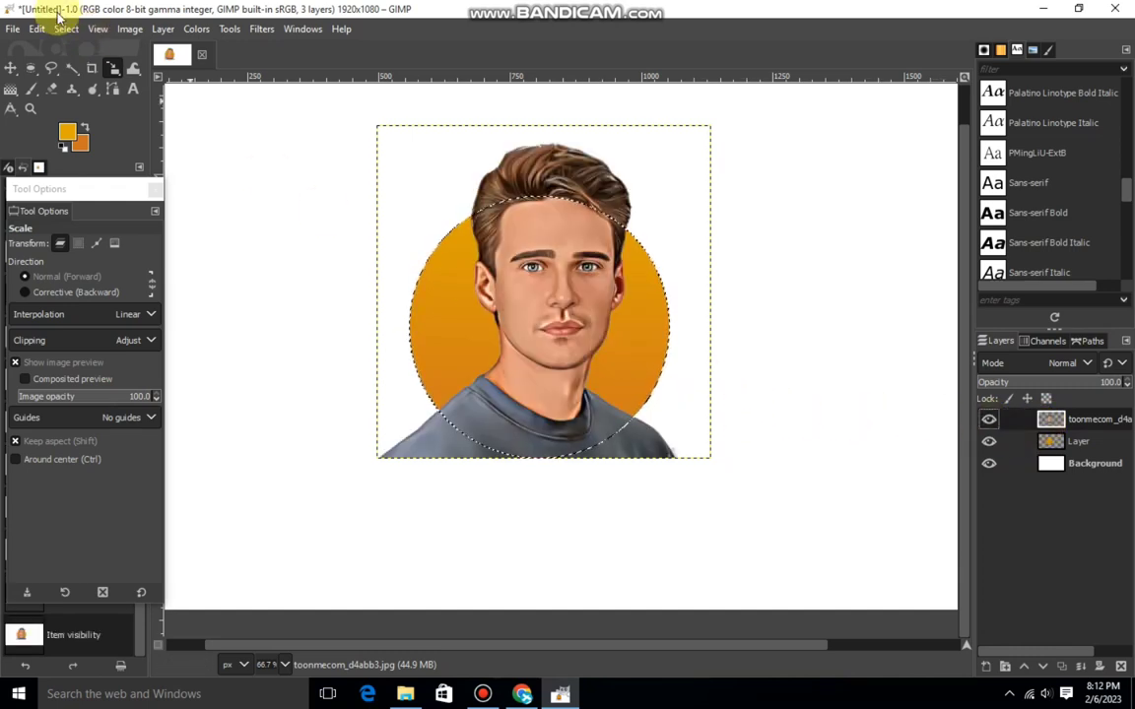
Invert the selection, erase the shirt outside the circle with a size-72 eraser, then deselect
{"action": "left_click", "coordinate": [66, 29]}
{"action": "left_click", "coordinate": [84, 90]}
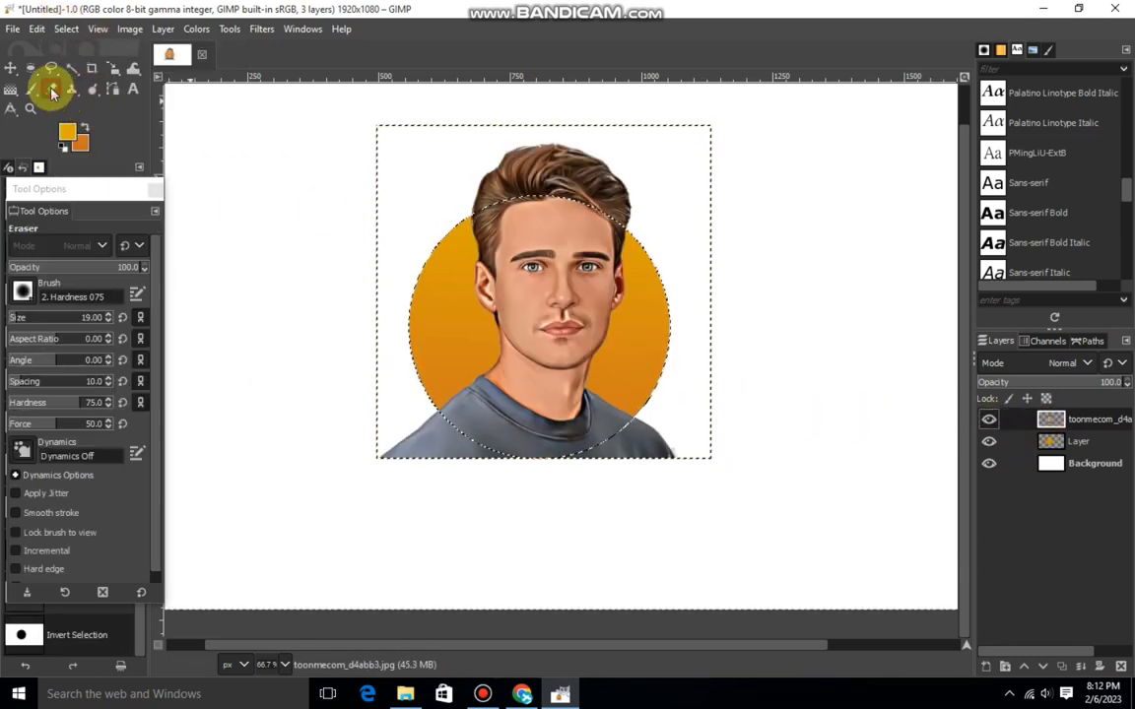
{"action": "left_click_drag", "start_coordinate": [21, 315], "coordinate": [64, 315]}
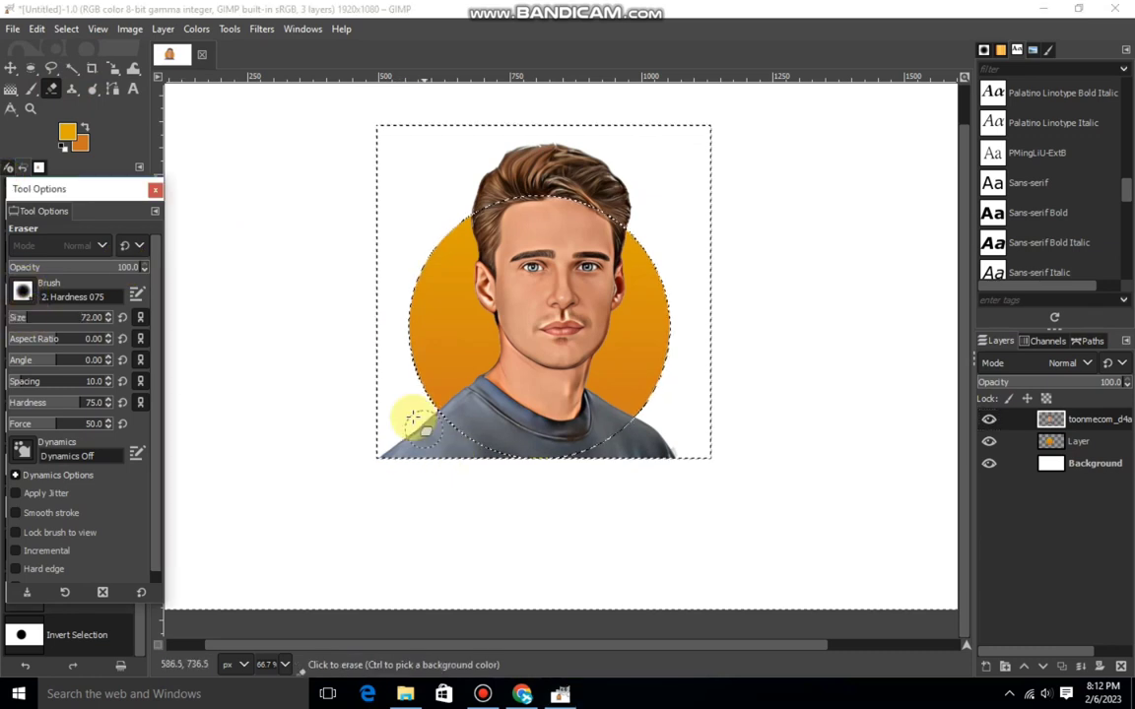
{"action": "left_click_drag", "start_coordinate": [384, 451], "coordinate": [540, 490]}
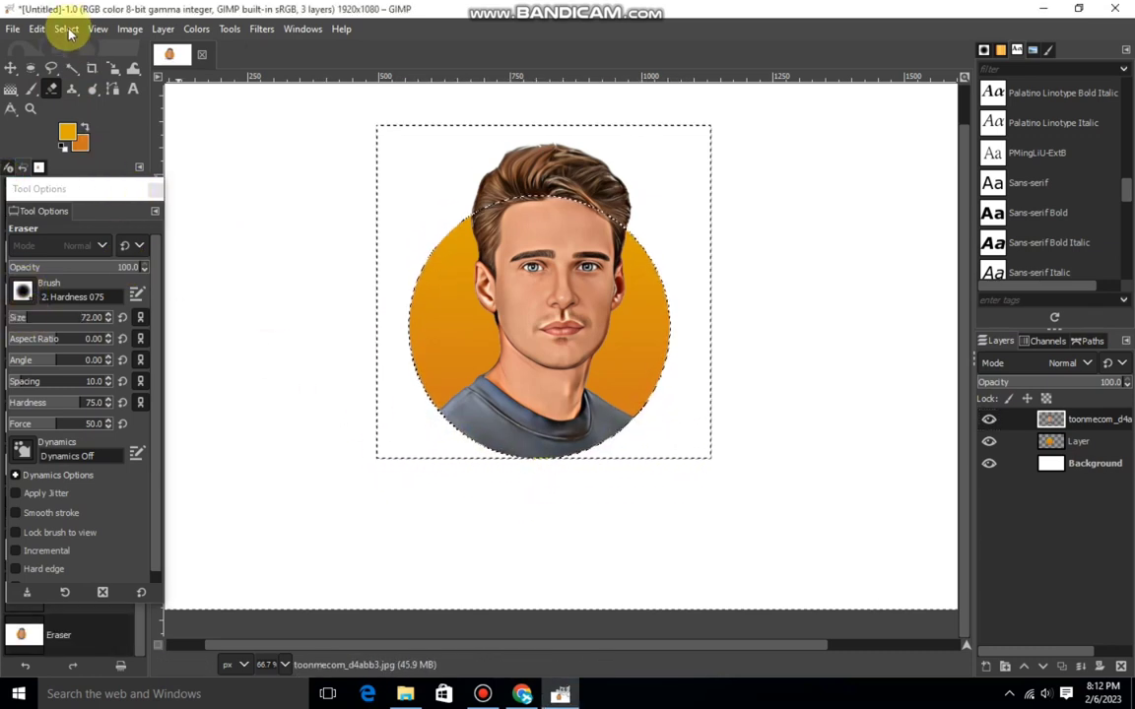
{"action": "left_click", "coordinate": [66, 29]}
{"action": "left_click", "coordinate": [80, 67]}
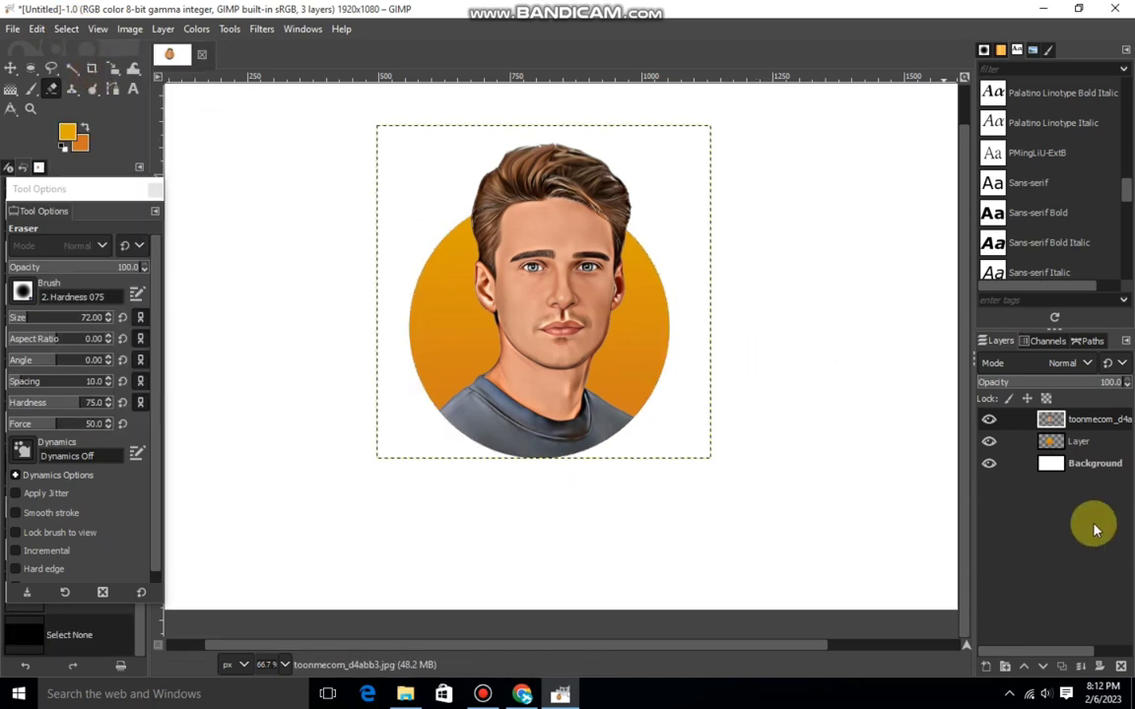
{"action": "left_click", "coordinate": [1076, 465]}
Merge the portrait layer down into the orange circle layer
{"action": "key", "text": "minus"}
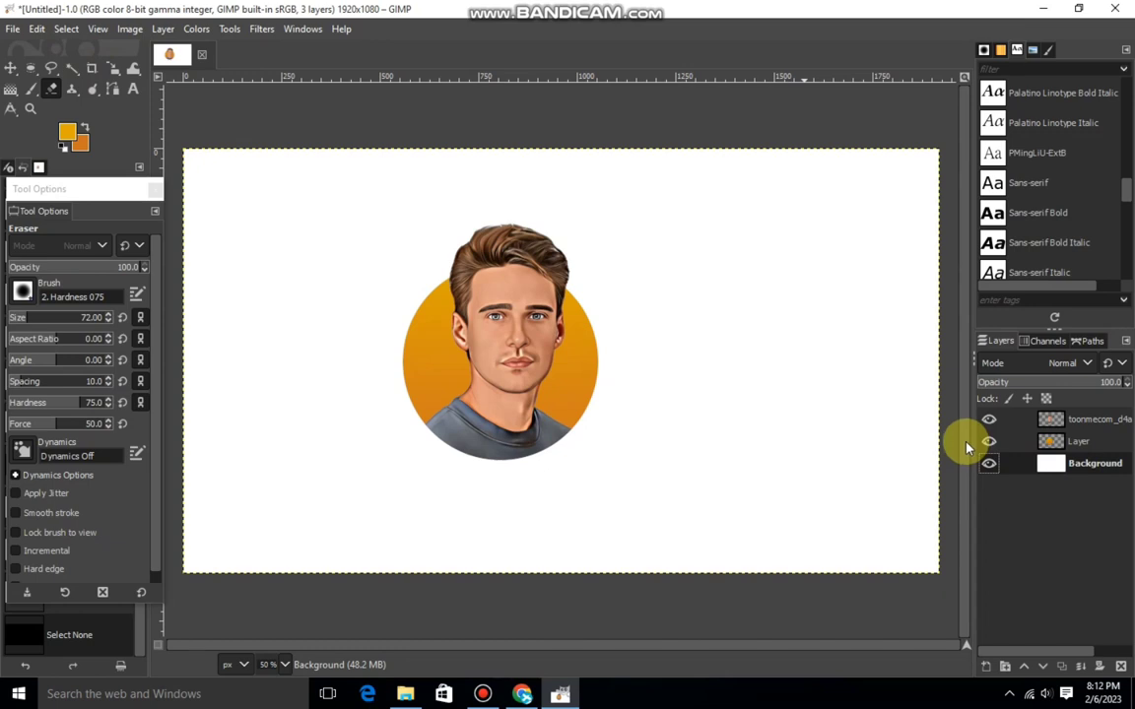
{"action": "left_click", "coordinate": [1050, 422]}
{"action": "right_click", "coordinate": [1051, 420]}
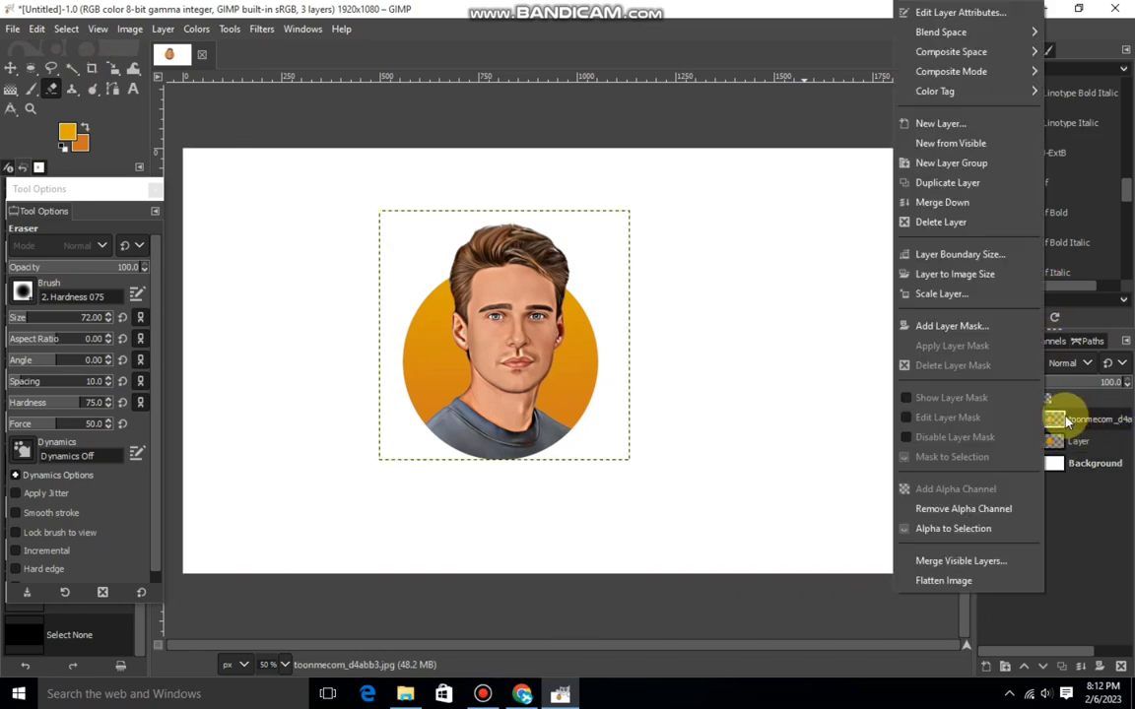
{"action": "left_click", "coordinate": [942, 202]}
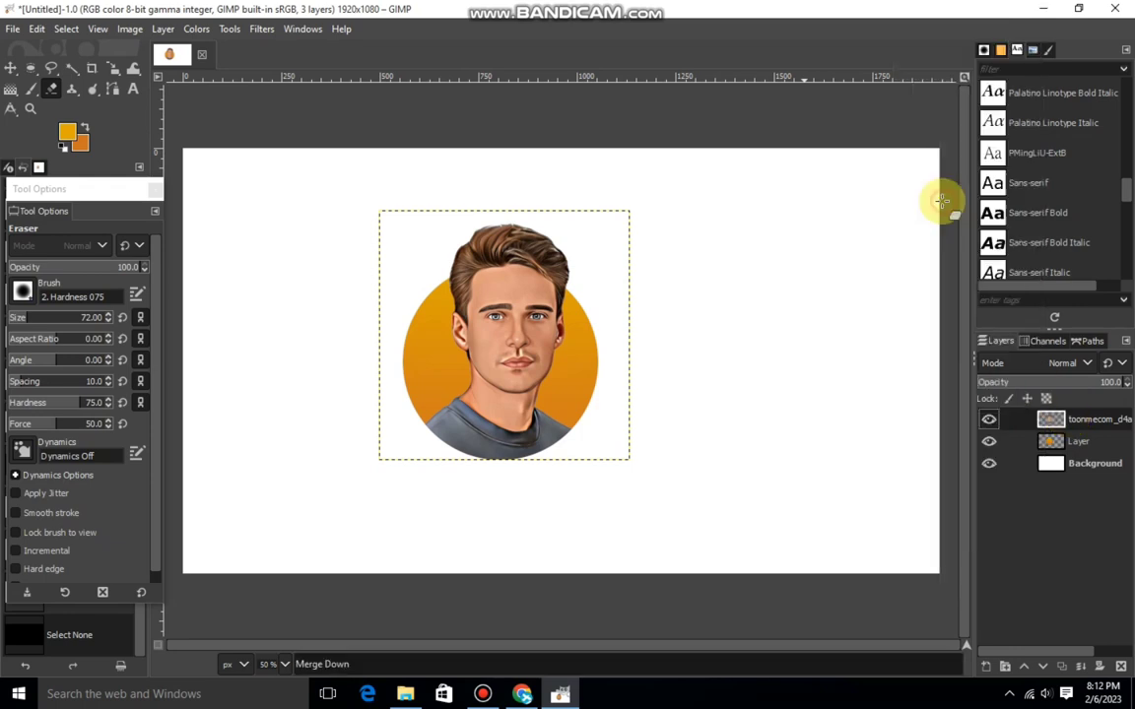
Scale the merged portrait-and-circle layer up to 2497×1404 px
{"action": "key", "text": "shift+s"}
{"action": "mouse_move", "coordinate": [449, 363]}
{"action": "left_mouse_down"}
{"action": "mouse_move", "coordinate": [310, 448]}
{"action": "mouse_move", "coordinate": [800, 412]}
{"action": "mouse_move", "coordinate": [563, 423]}
{"action": "mouse_move", "coordinate": [616, 368]}
{"action": "mouse_move", "coordinate": [563, 409]}
{"action": "mouse_move", "coordinate": [451, 463]}
{"action": "mouse_move", "coordinate": [633, 451]}
{"action": "mouse_move", "coordinate": [630, 433]}
{"action": "left_mouse_up"}
{"action": "left_click", "coordinate": [873, 203]}
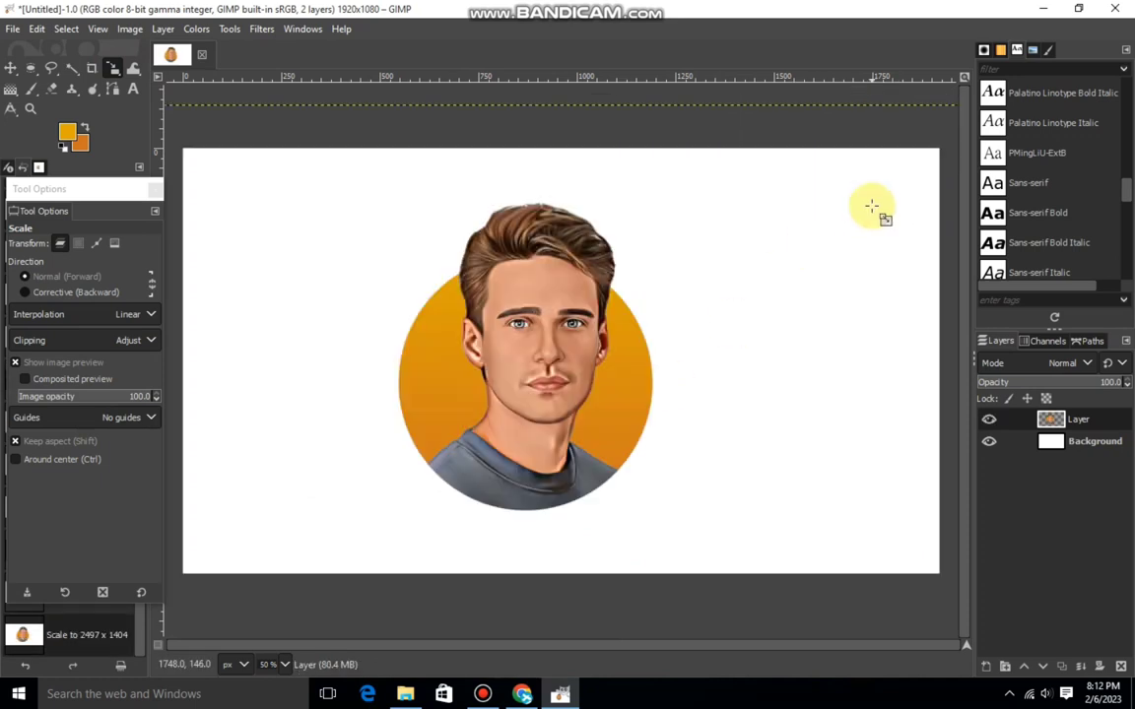